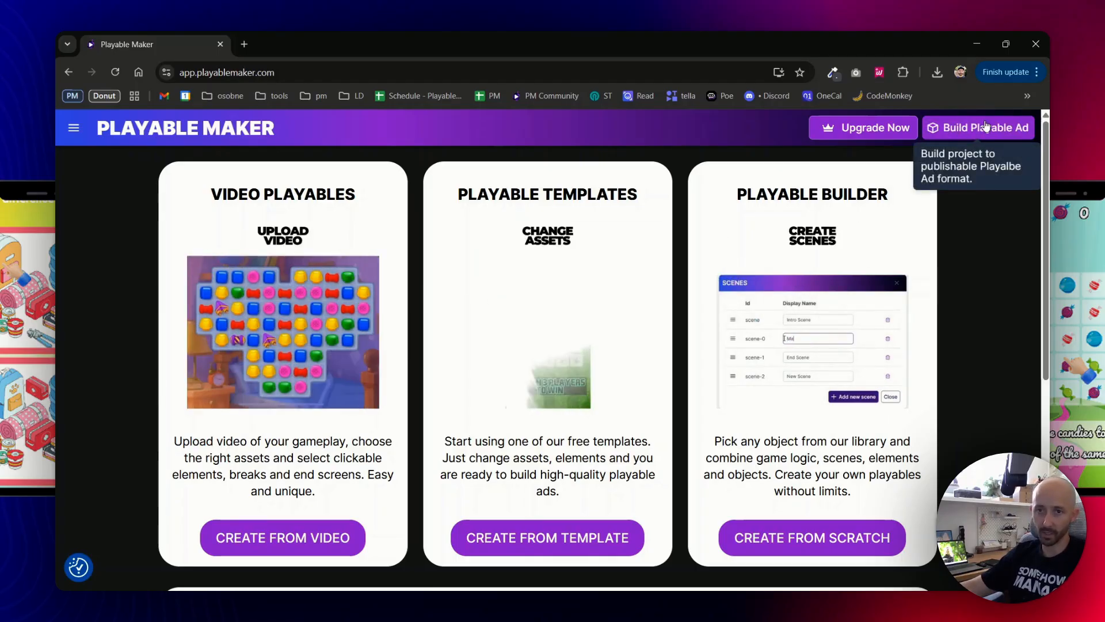
Start a new ad from the Solitaire template.
click(542, 313)
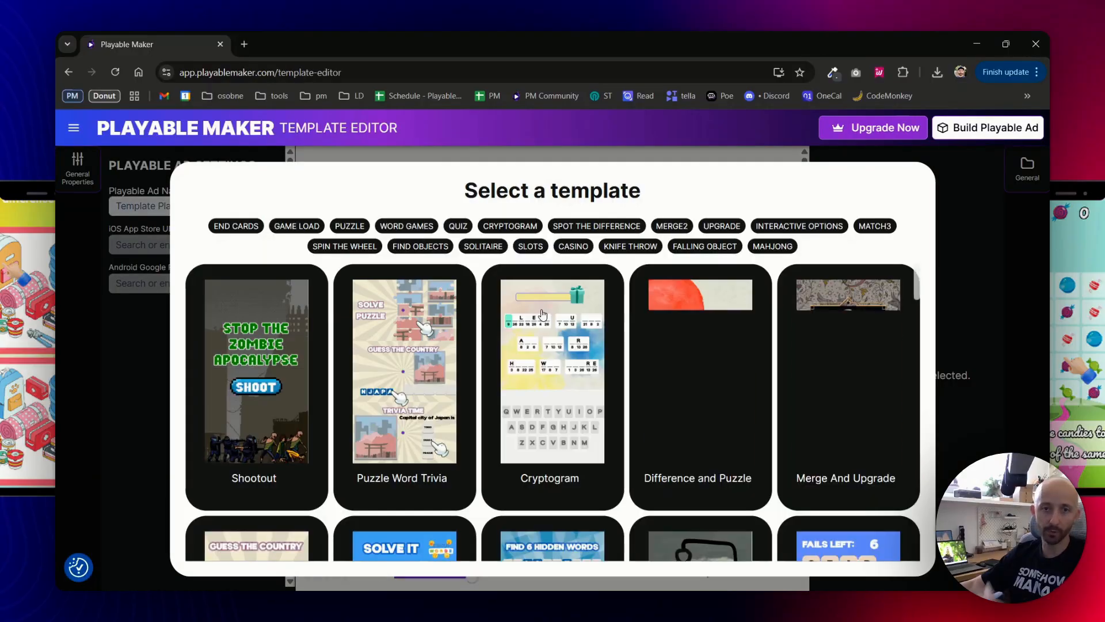
scroll(652, 367, down, 4)
scroll(652, 367, up, 3)
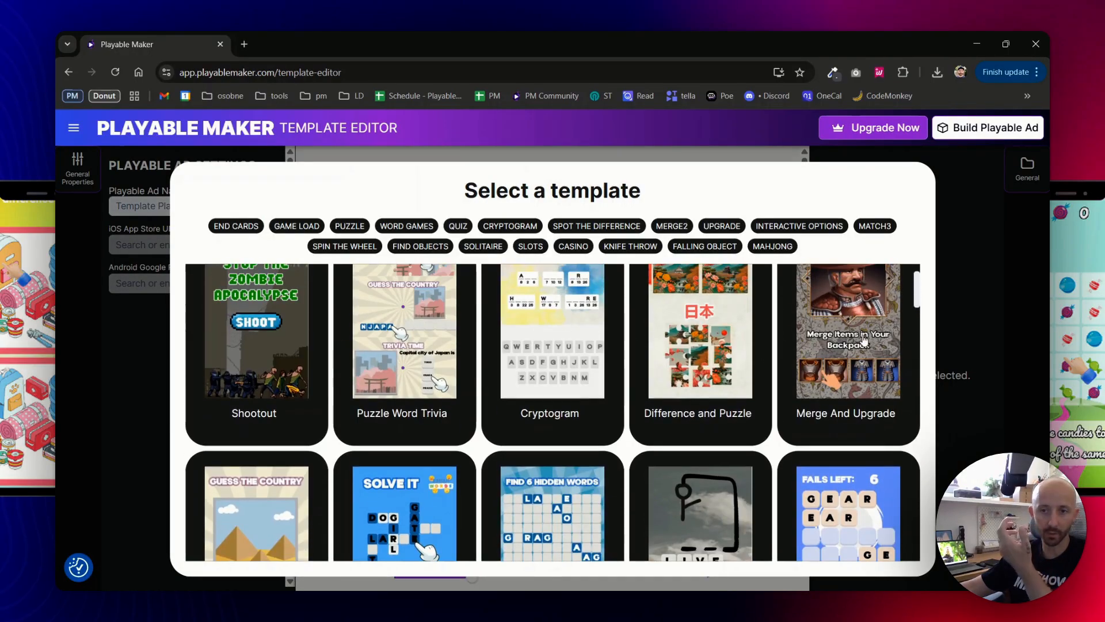
scroll(611, 431, down, 9)
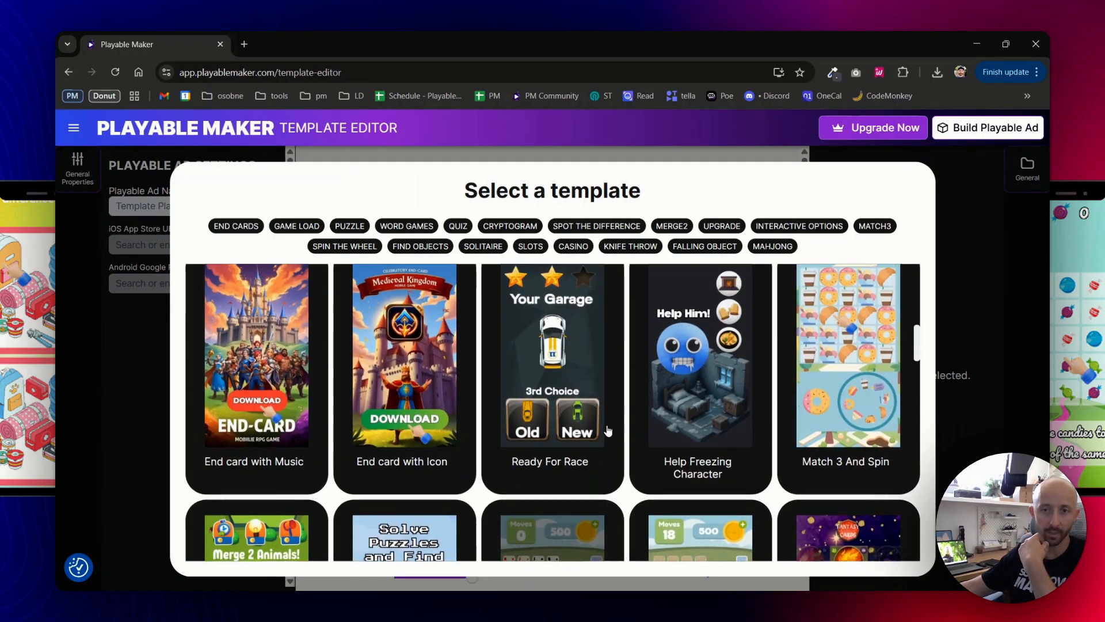
scroll(461, 422, down, 2)
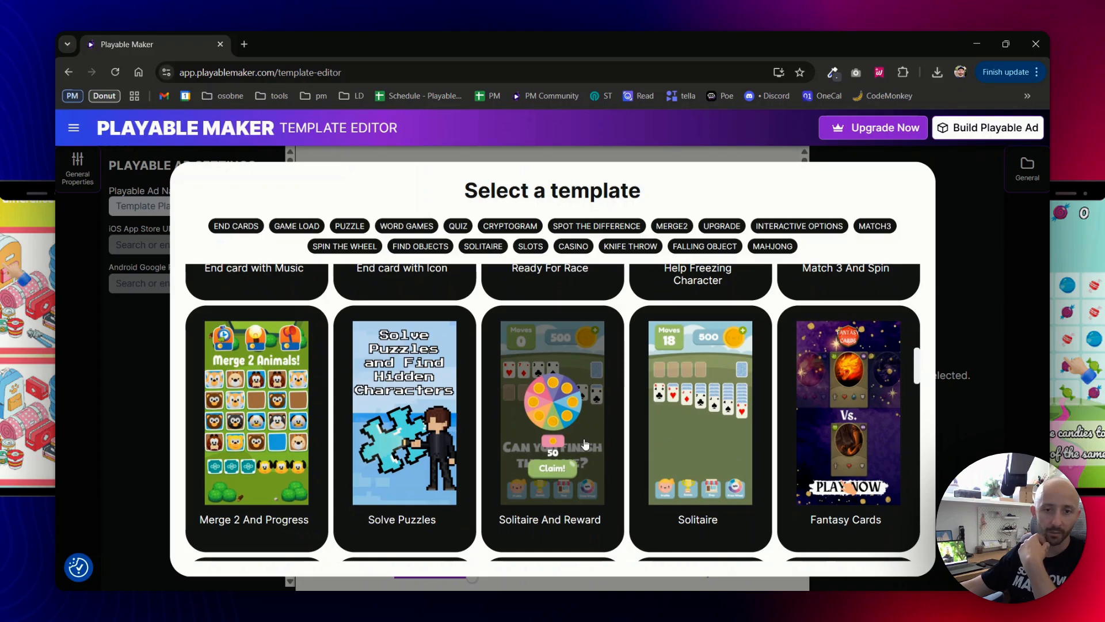
click(674, 426)
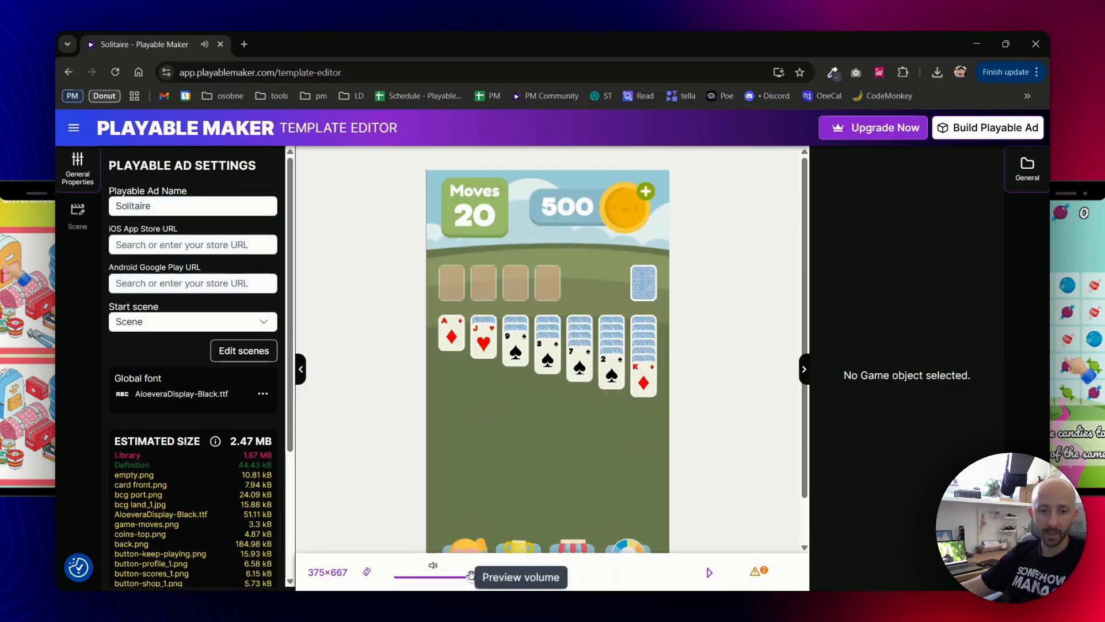
Mute the preview by dragging the volume slider to zero.
drag(470, 572, 394, 577)
scroll(403, 408, down, 1)
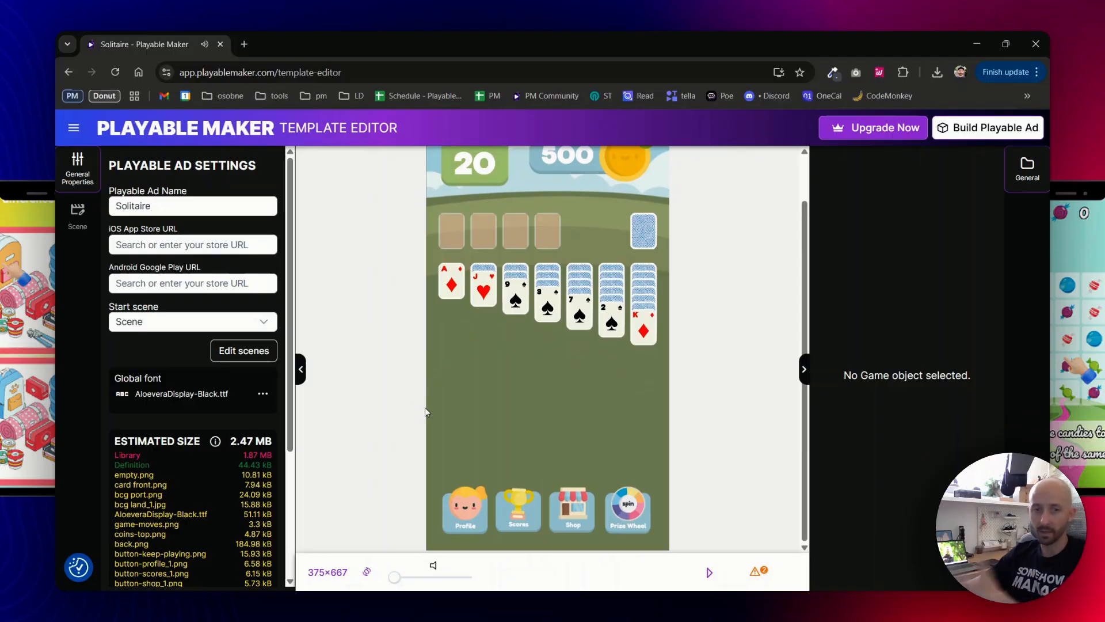
scroll(401, 379, up, 1)
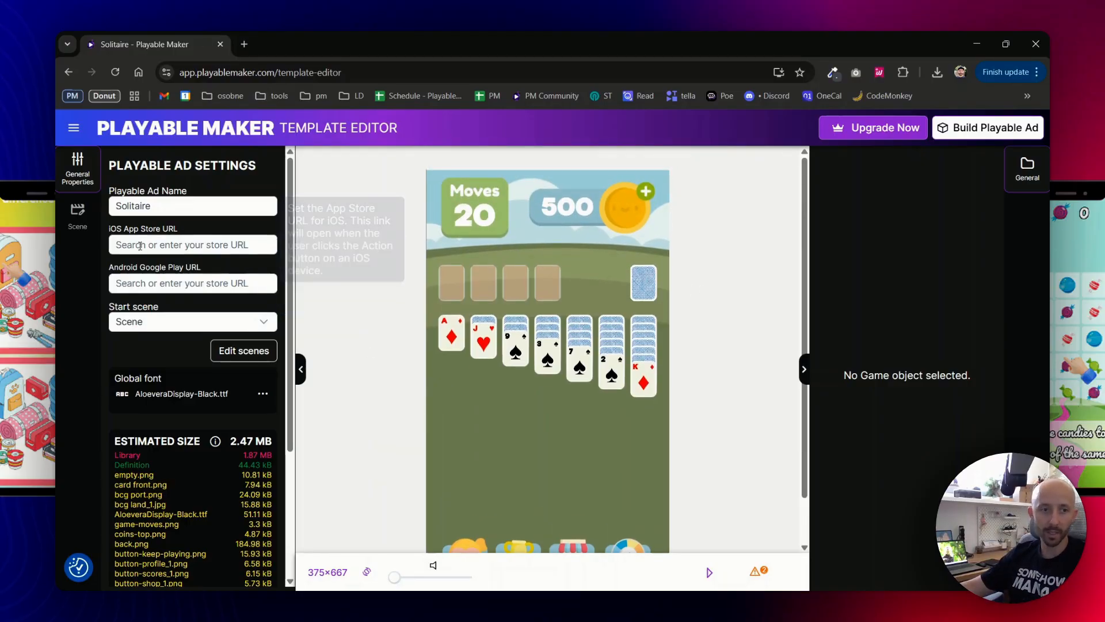
Open the Build Playable Ad dialog and note the 2.47 MB size and missing store URL warning.
click(982, 131)
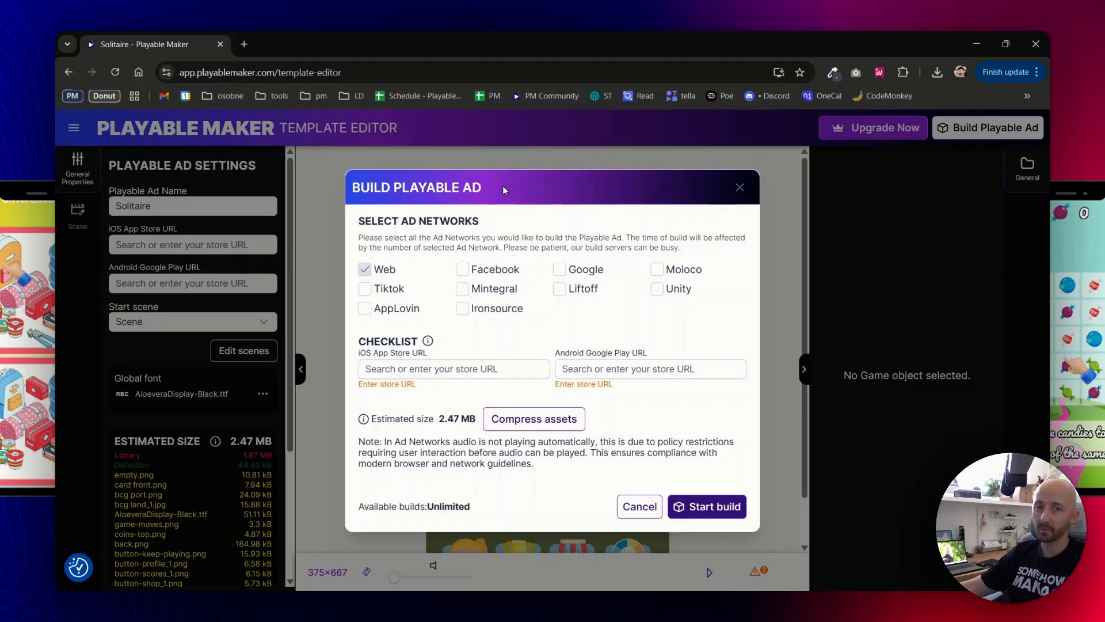
drag(442, 419, 463, 419)
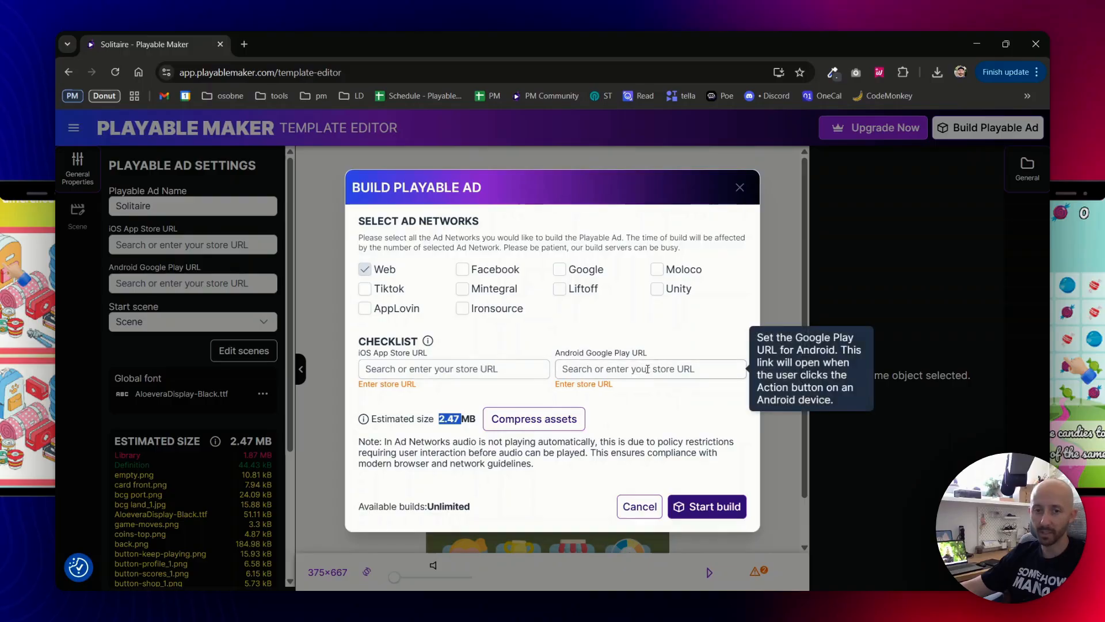
drag(423, 392, 378, 384)
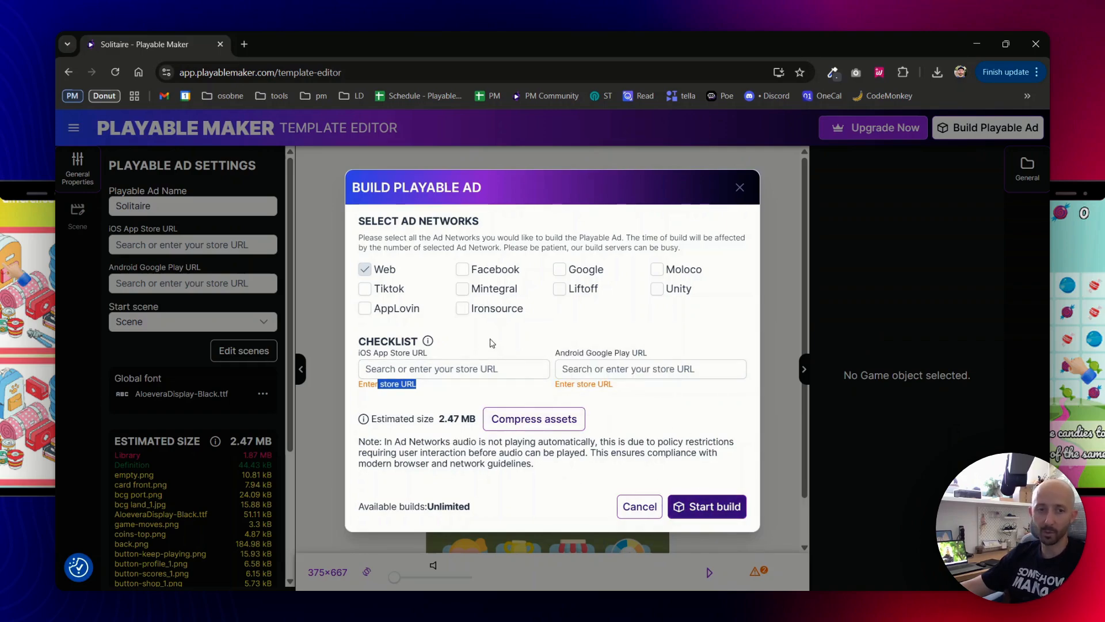
Set iOS and Android links to Duolingo Language Lessons, and tick Facebook and Liftoff.
click(436, 368)
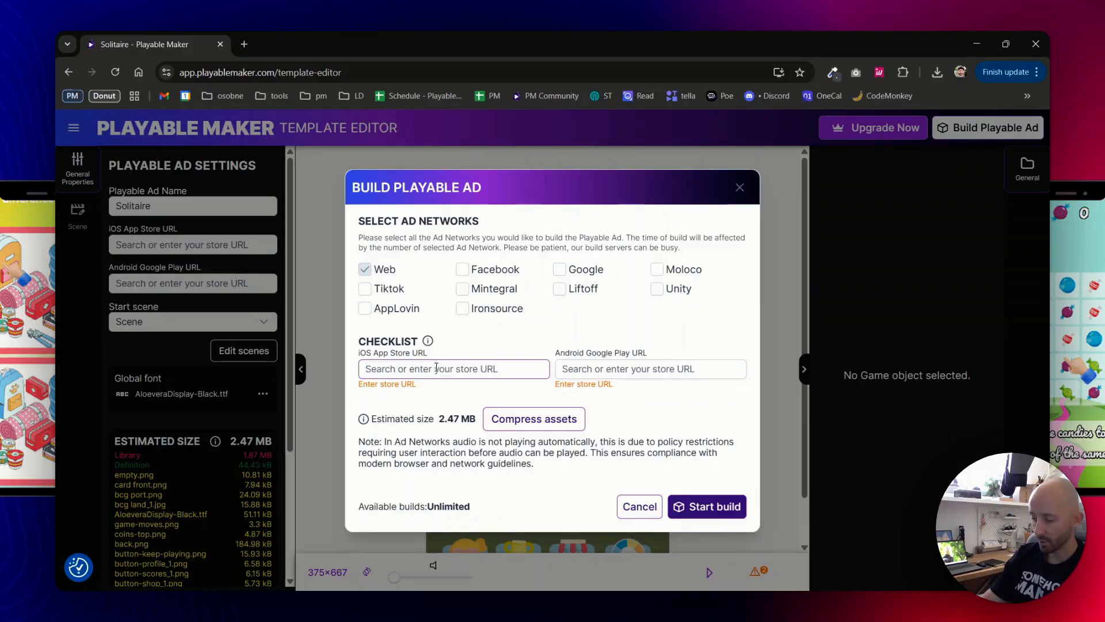
text(duolingo)
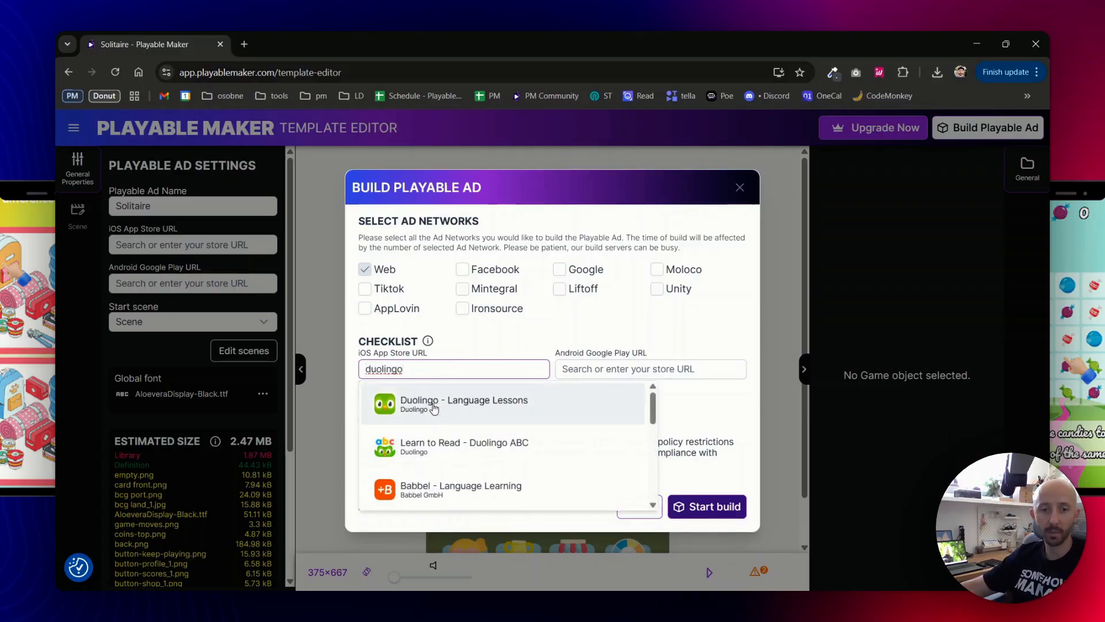
click(456, 400)
click(631, 368)
text(duolingo)
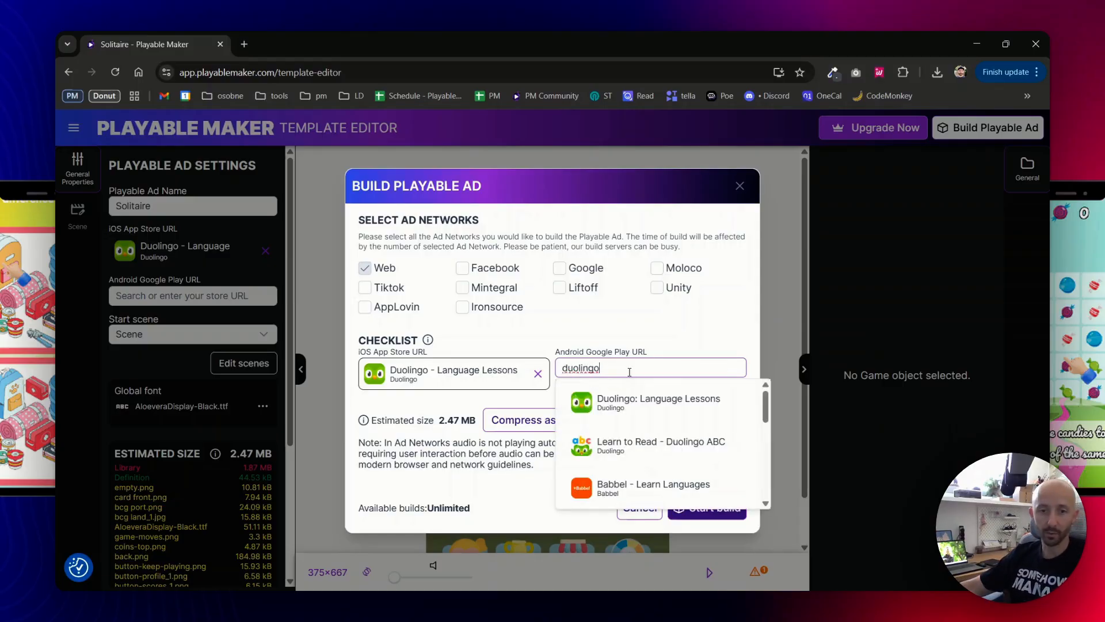
click(640, 397)
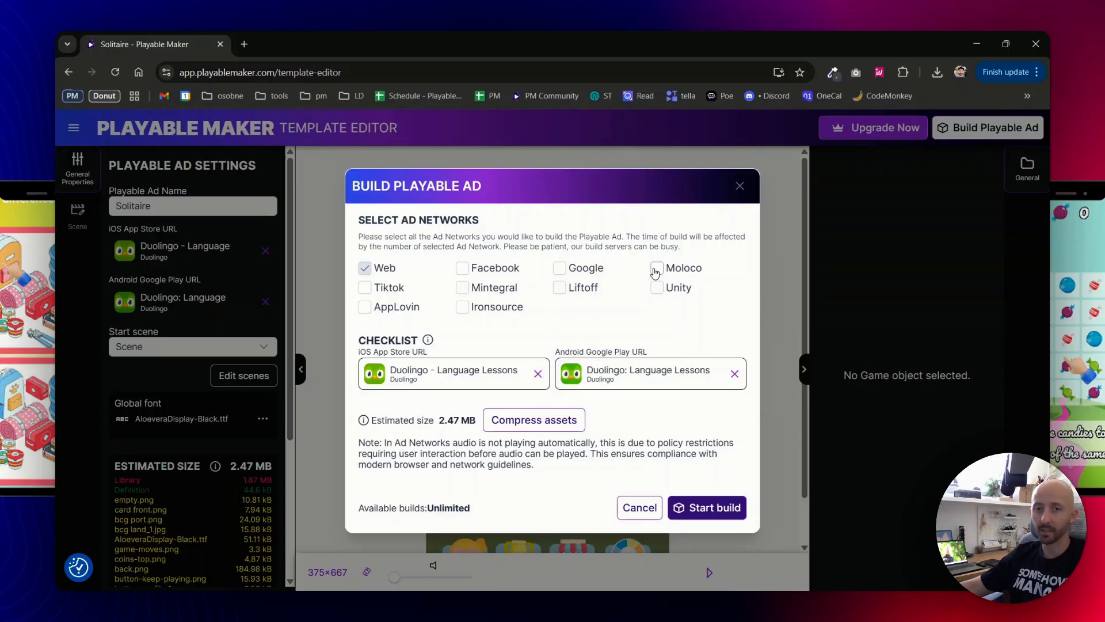
click(463, 270)
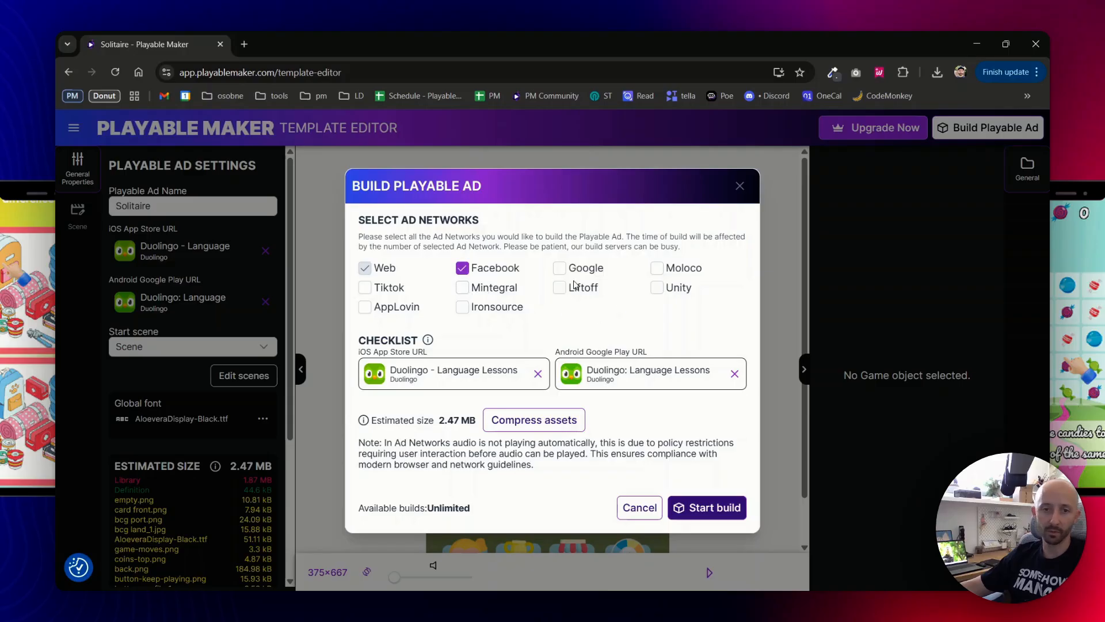
click(560, 288)
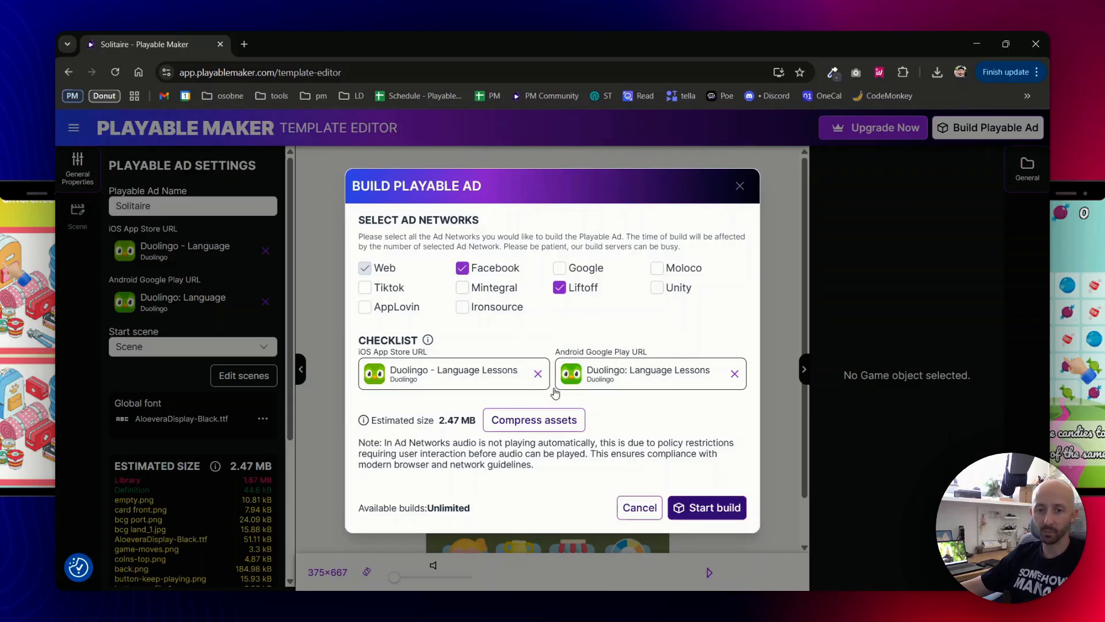
Build the Solitaire ad in the background and view the finished build results.
click(707, 508)
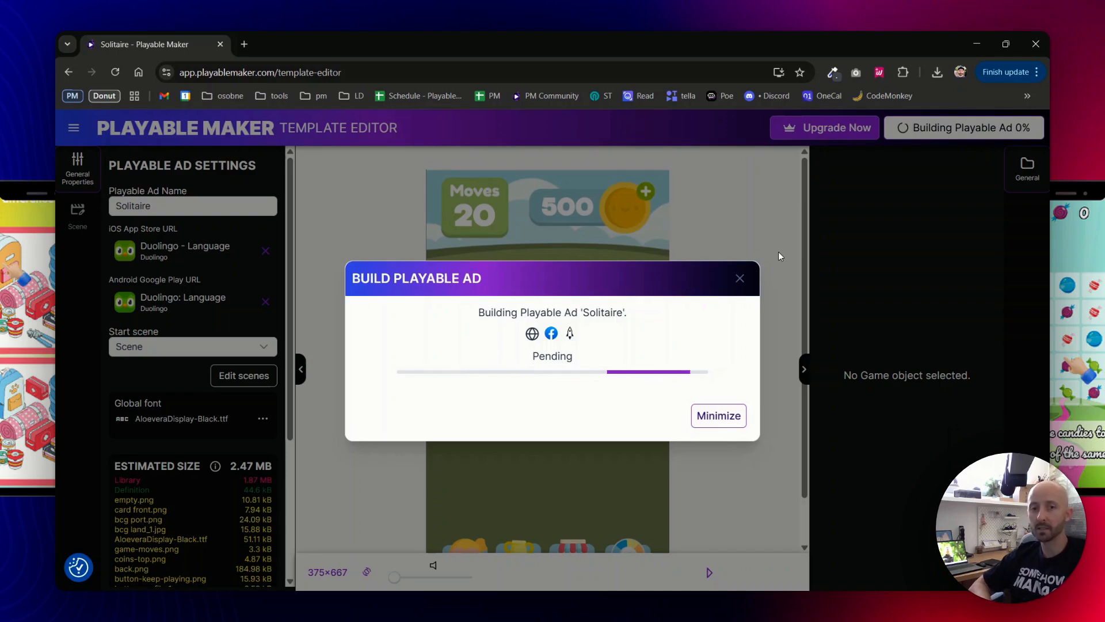
click(728, 417)
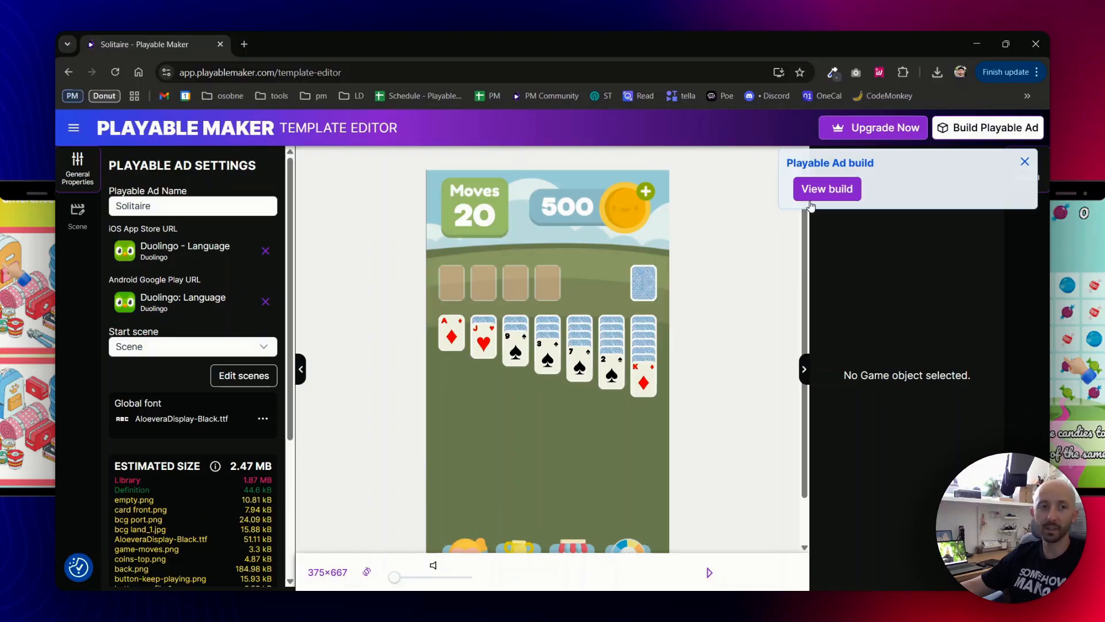
click(819, 193)
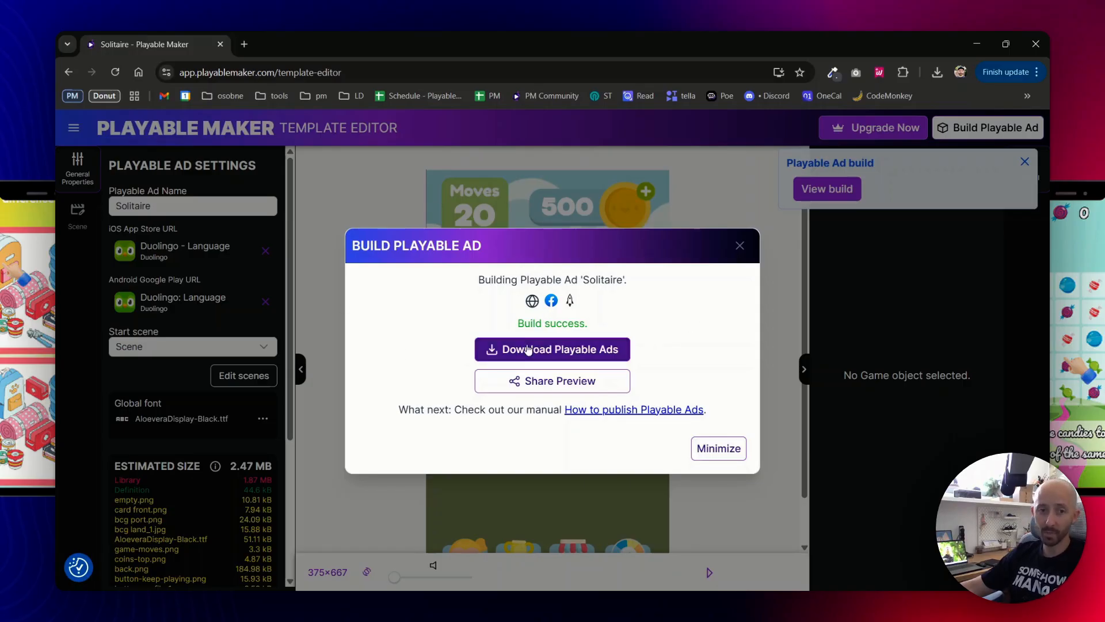
Save the built ad package zip into Downloads and close the build results.
click(494, 349)
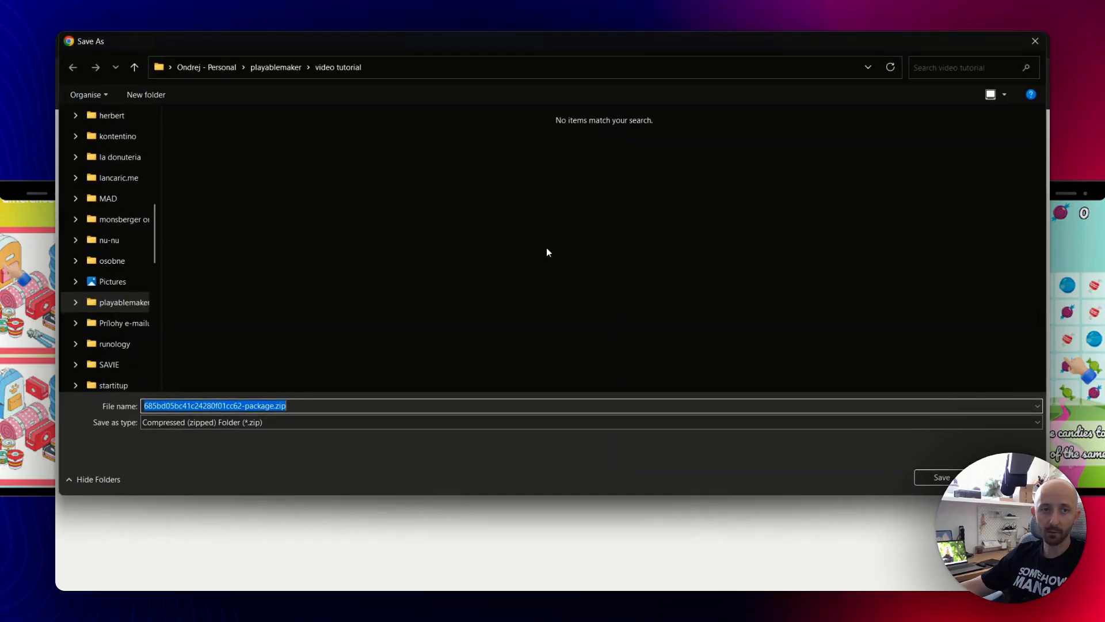
scroll(138, 259, down, 5)
scroll(130, 272, up, 2)
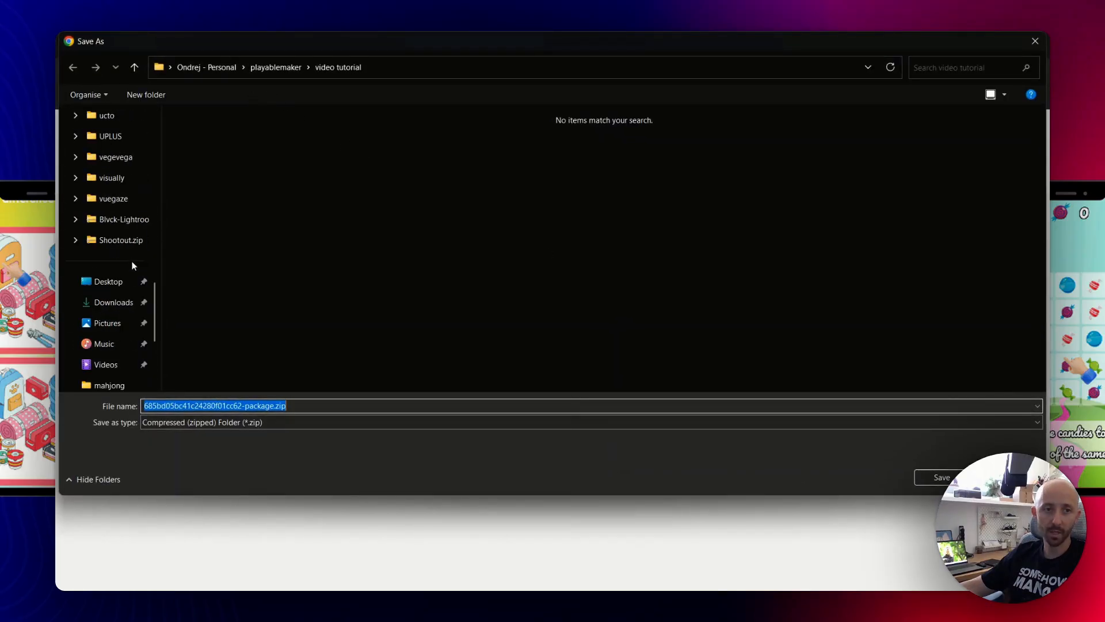
click(113, 302)
click(935, 477)
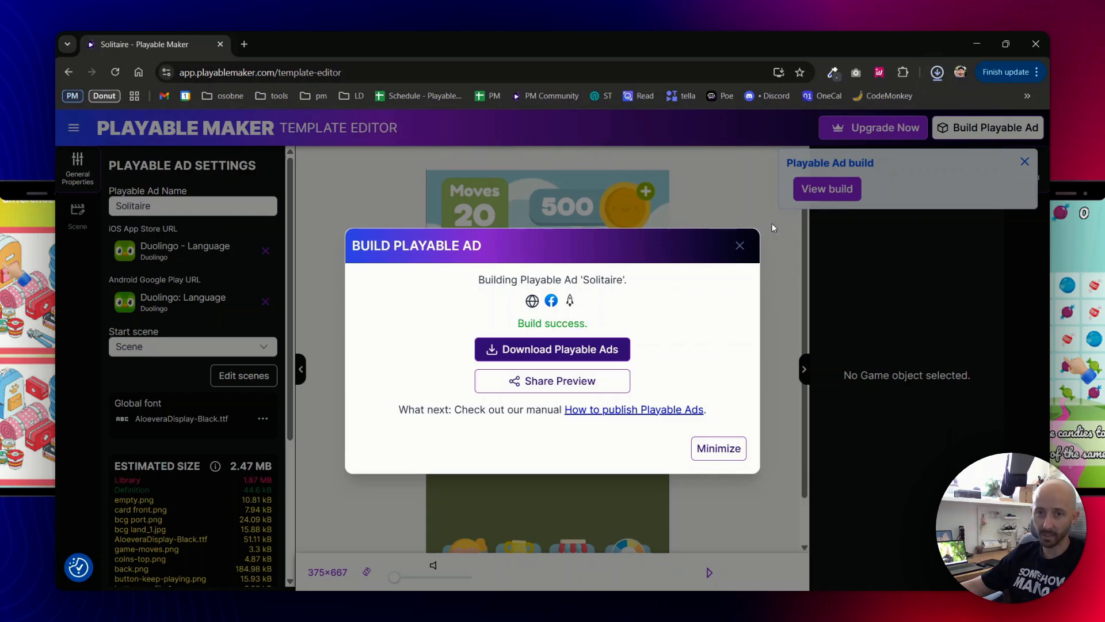
click(740, 246)
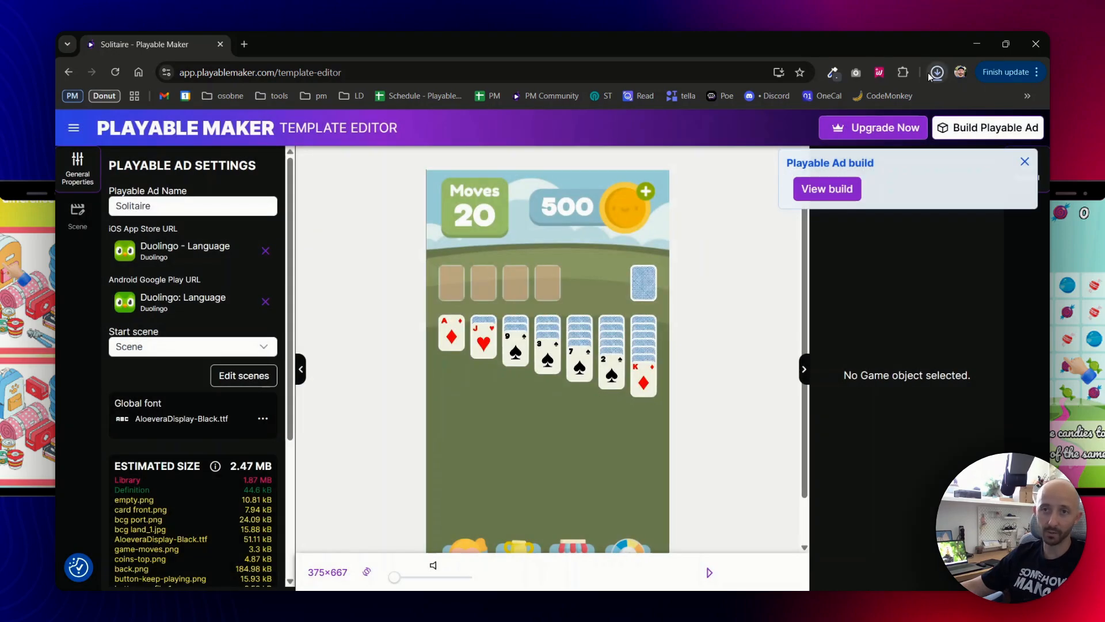
Open the downloaded zip and inspect facebook.zip, liftoff.zip and web-inline.html details.
click(937, 72)
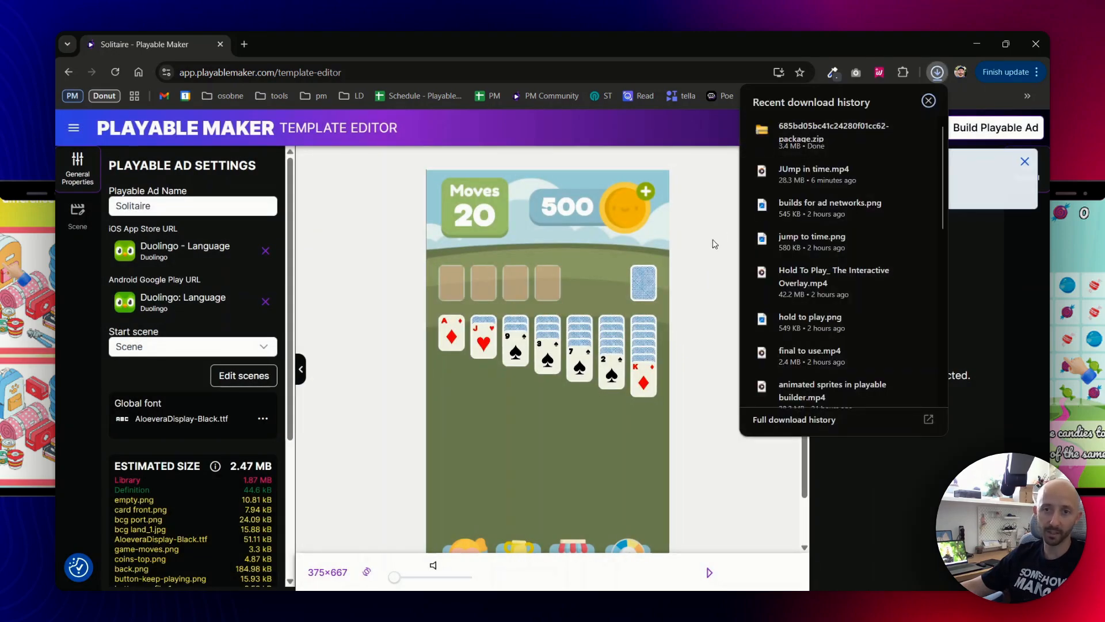
click(915, 133)
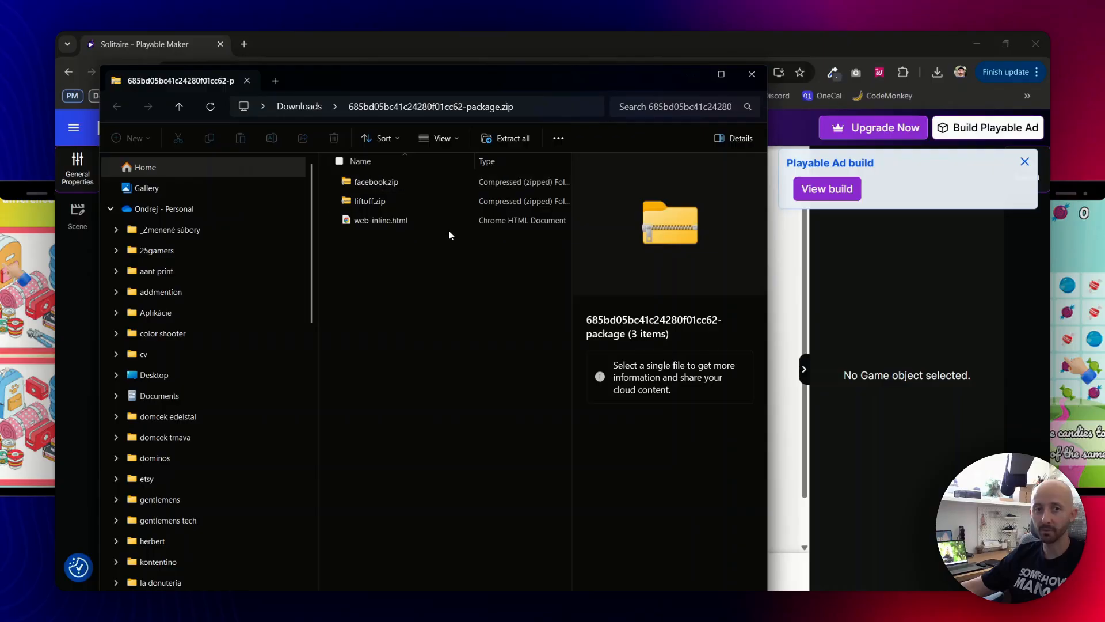
click(402, 179)
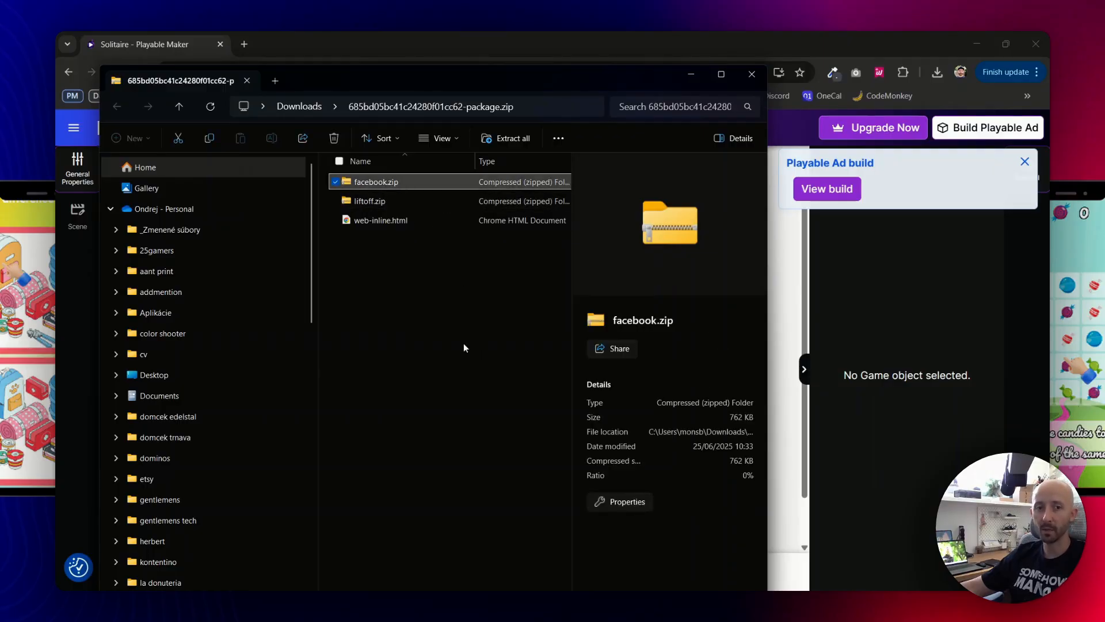
click(431, 319)
click(432, 203)
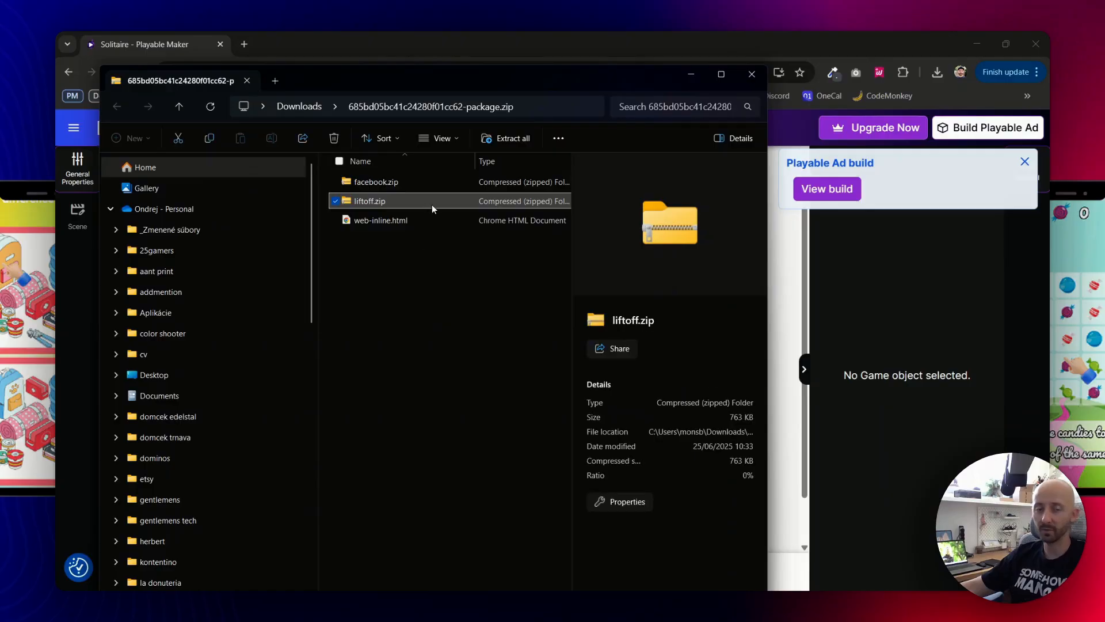
click(419, 278)
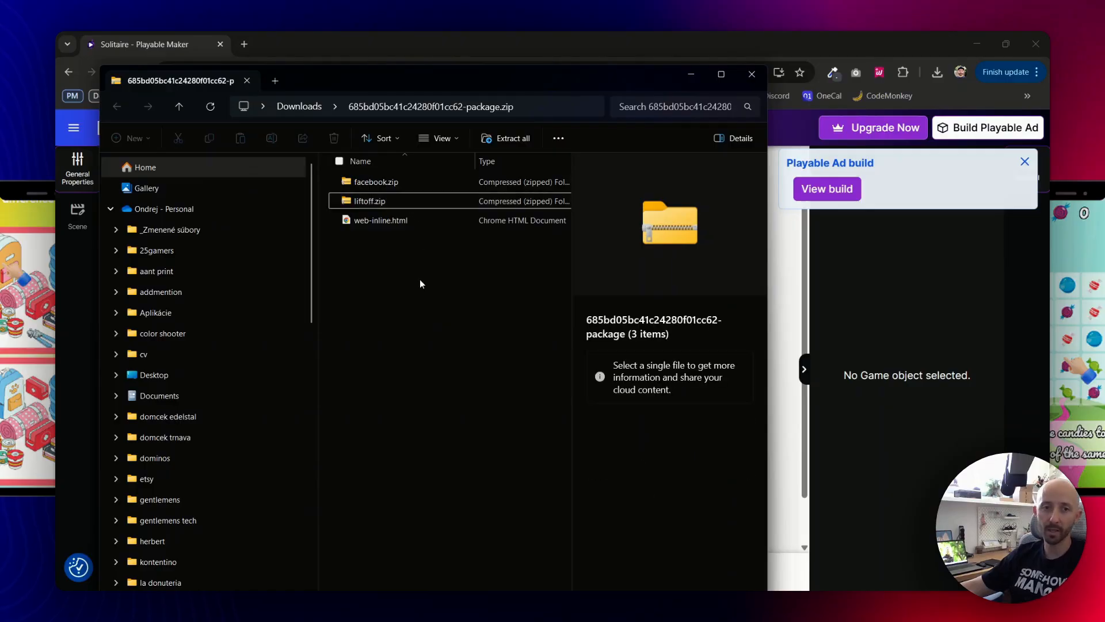
click(433, 223)
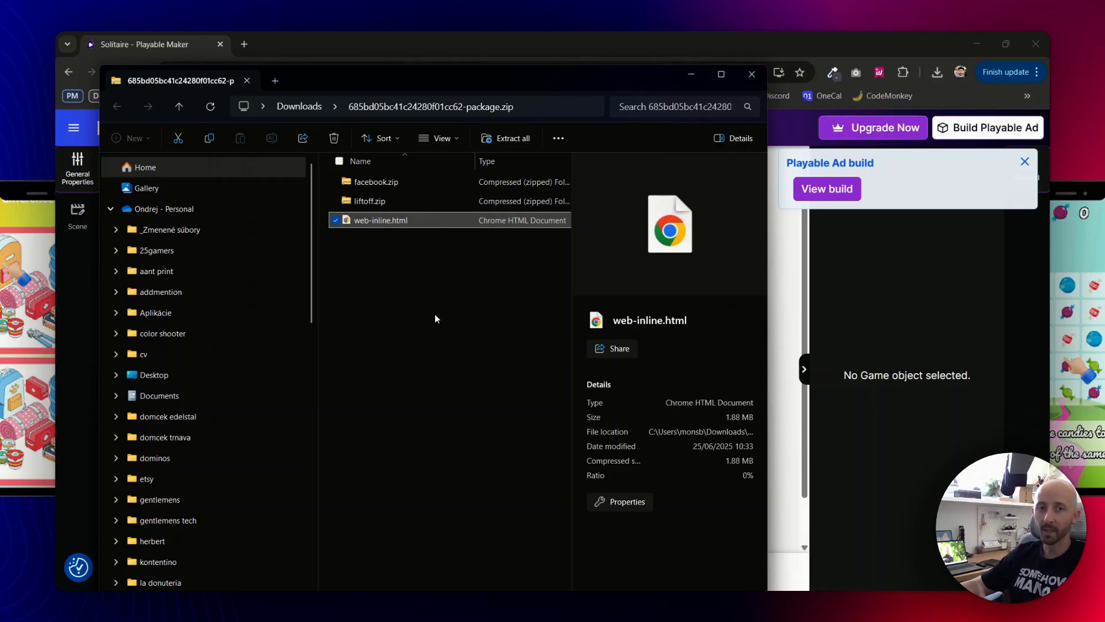
Close Explorer and the build toast, then start a new ad from video.
click(752, 75)
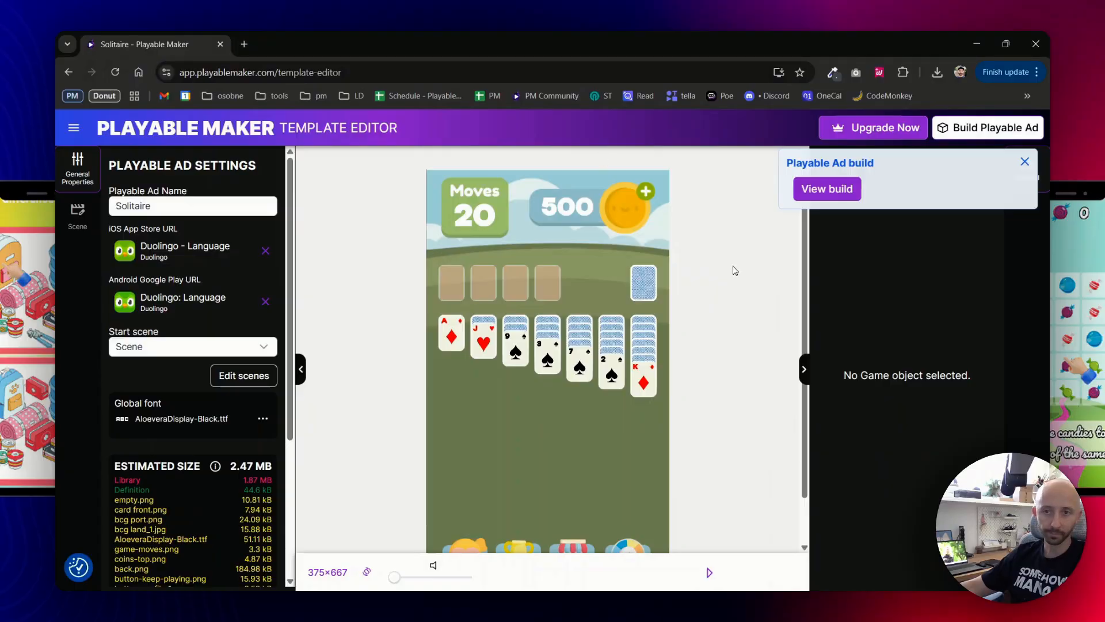
click(1025, 167)
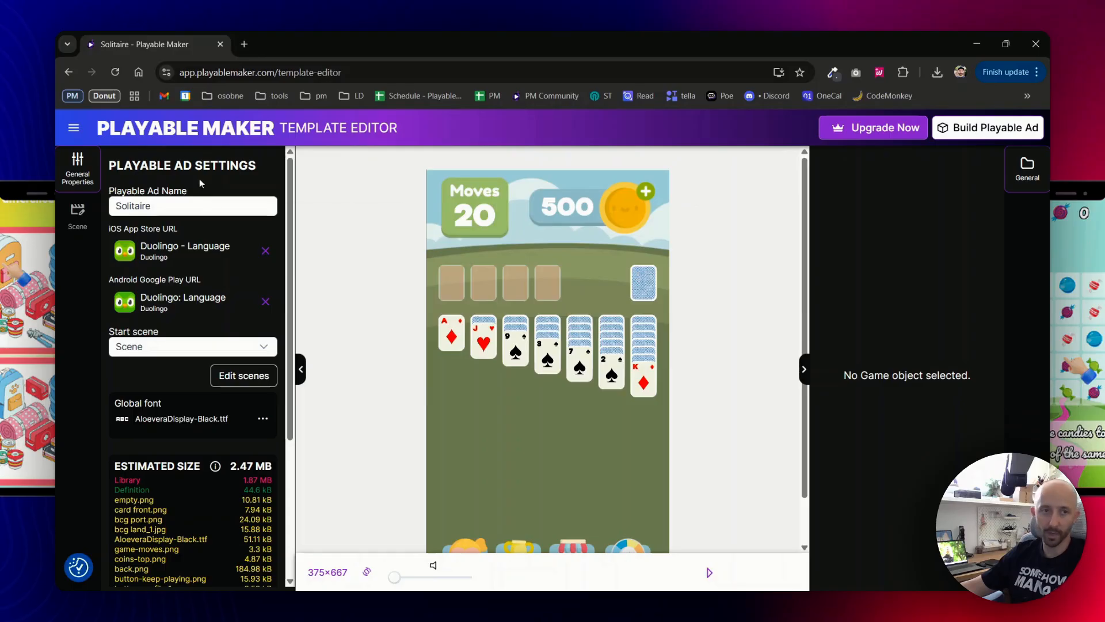
click(144, 133)
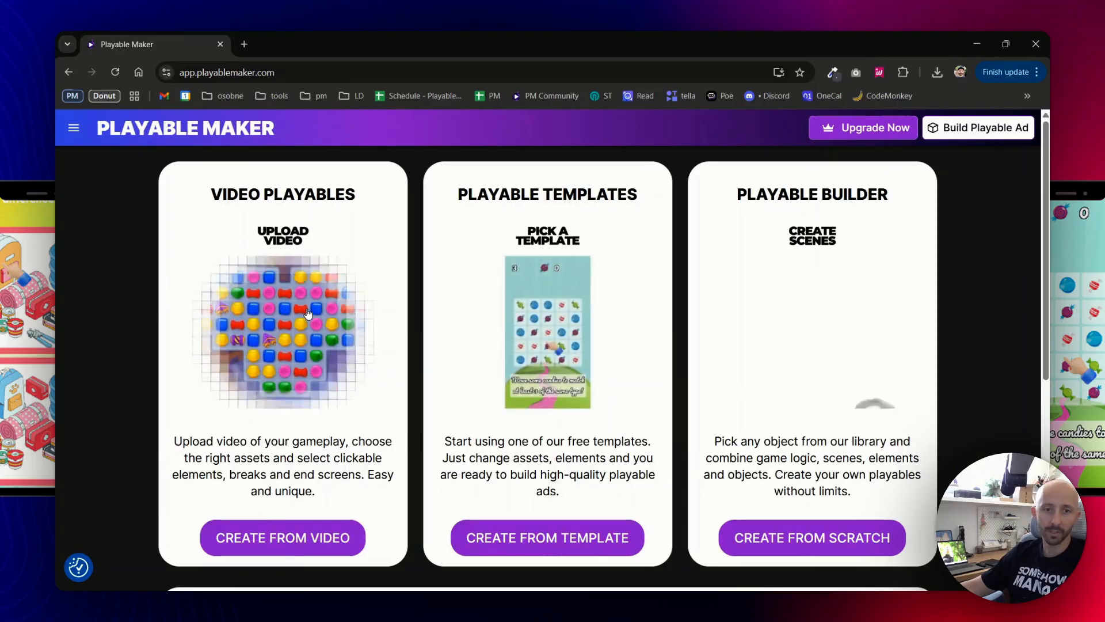
click(282, 436)
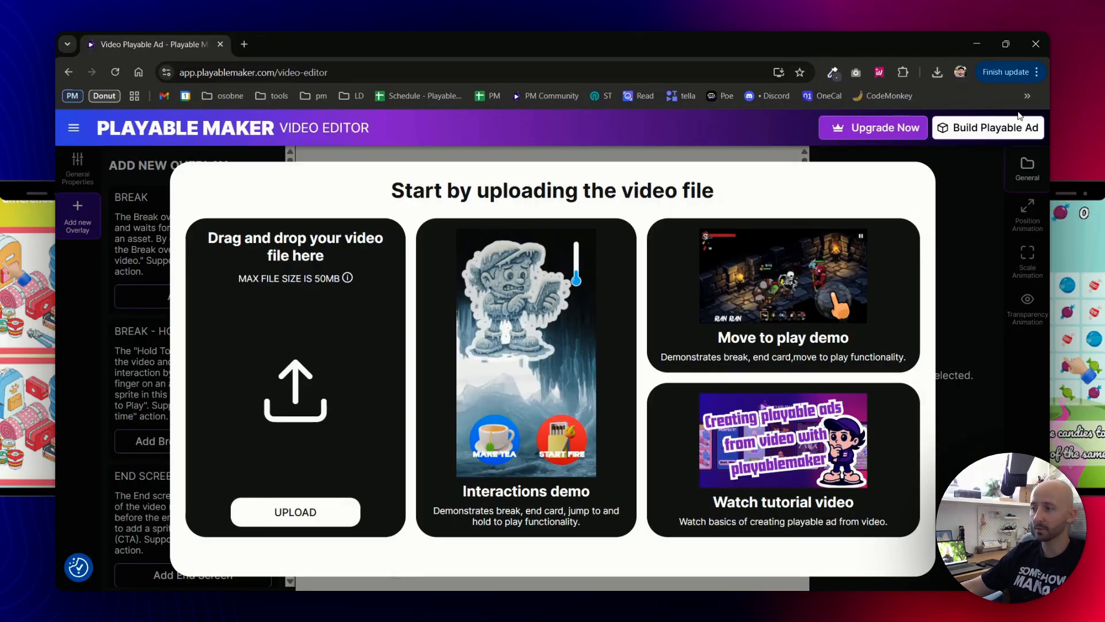
Upload the 8-second gameplay video, switch preview to landscape, and open the build checklist.
key(alt+Tab)
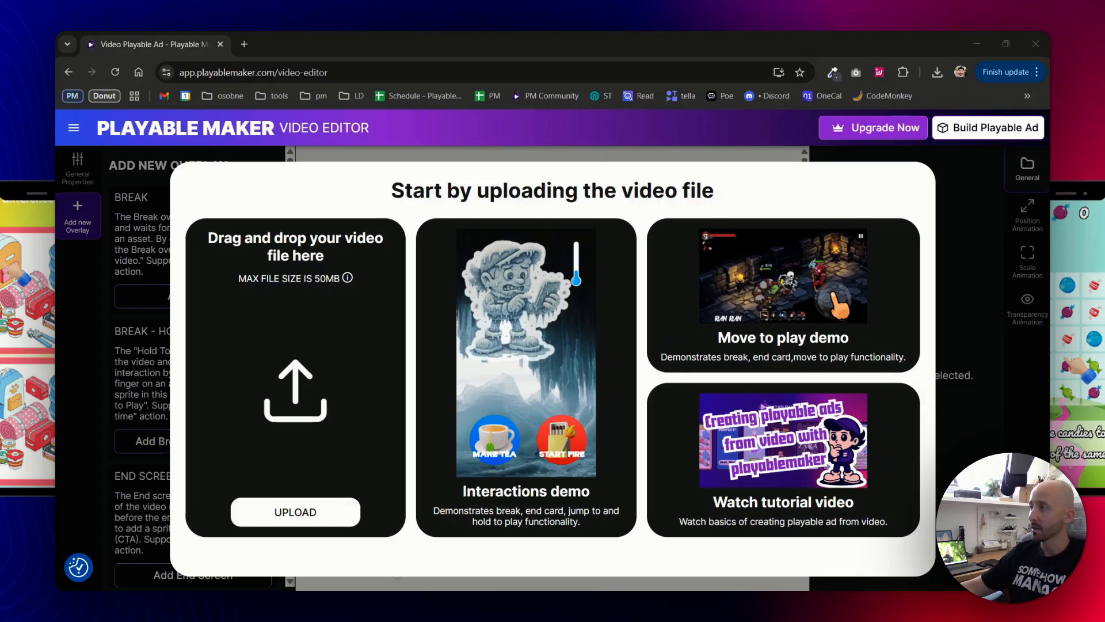
drag(988, 178, 317, 395)
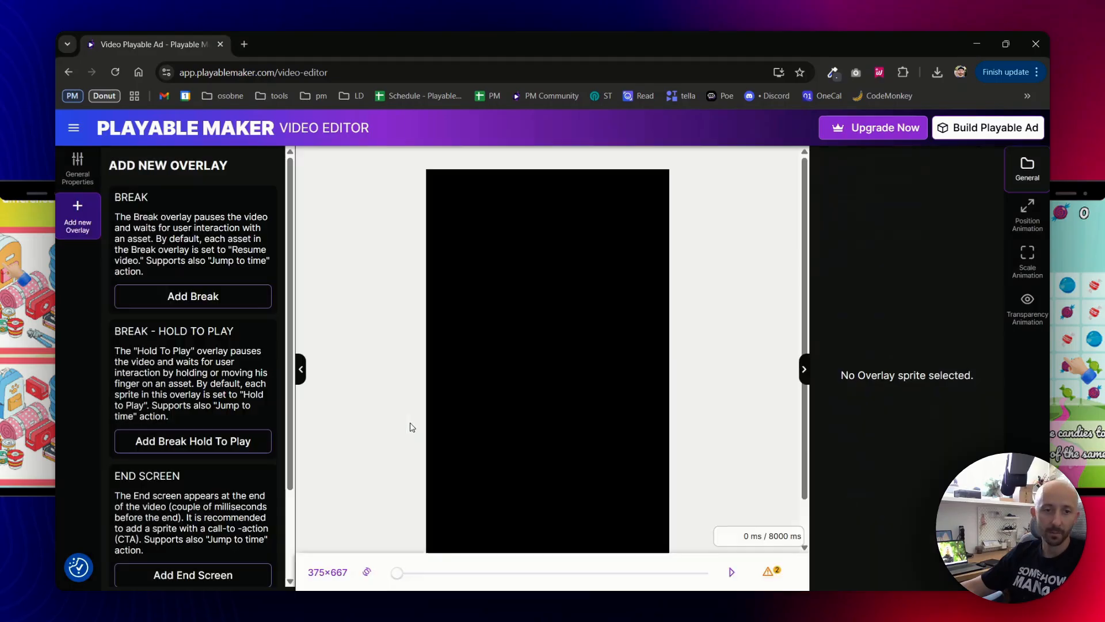
click(367, 572)
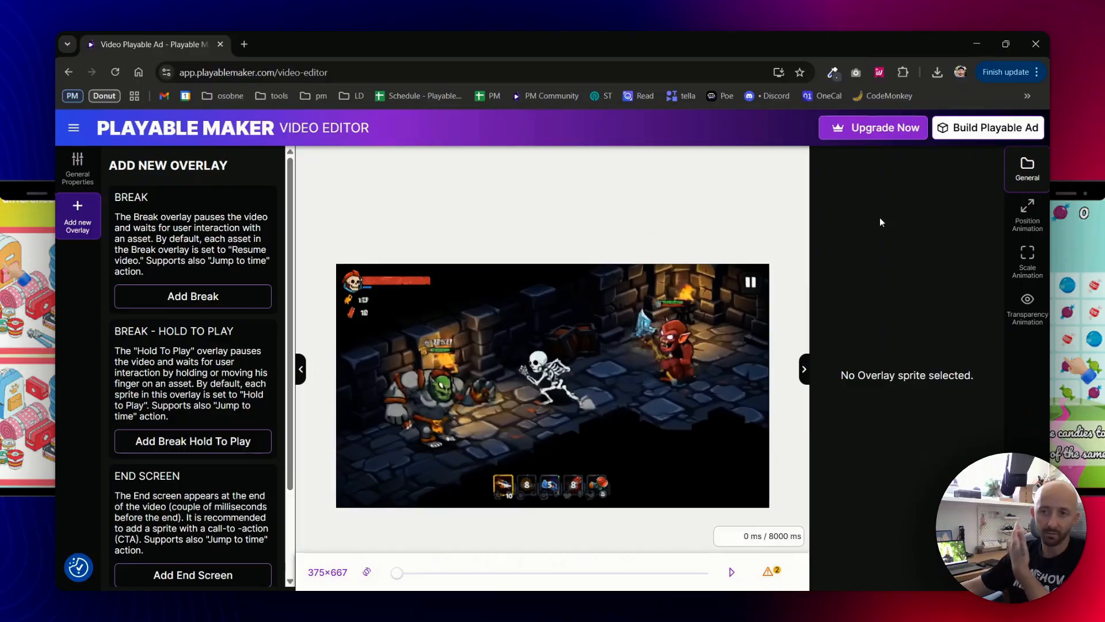
click(957, 132)
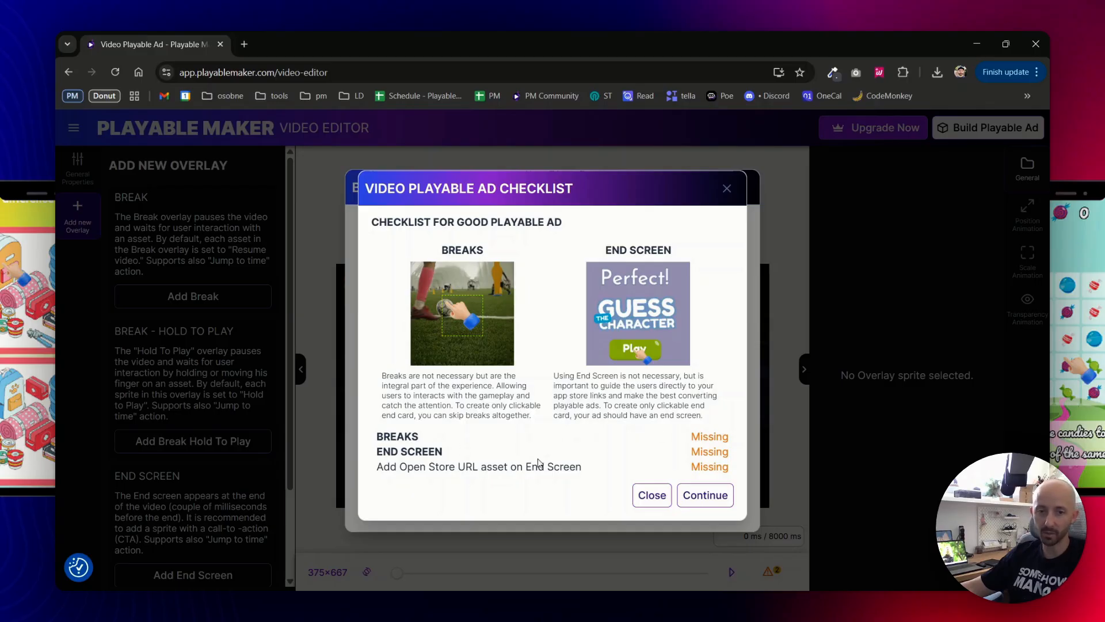
Point out the missing Store URL requirement, then close the checklist.
drag(430, 469, 561, 467)
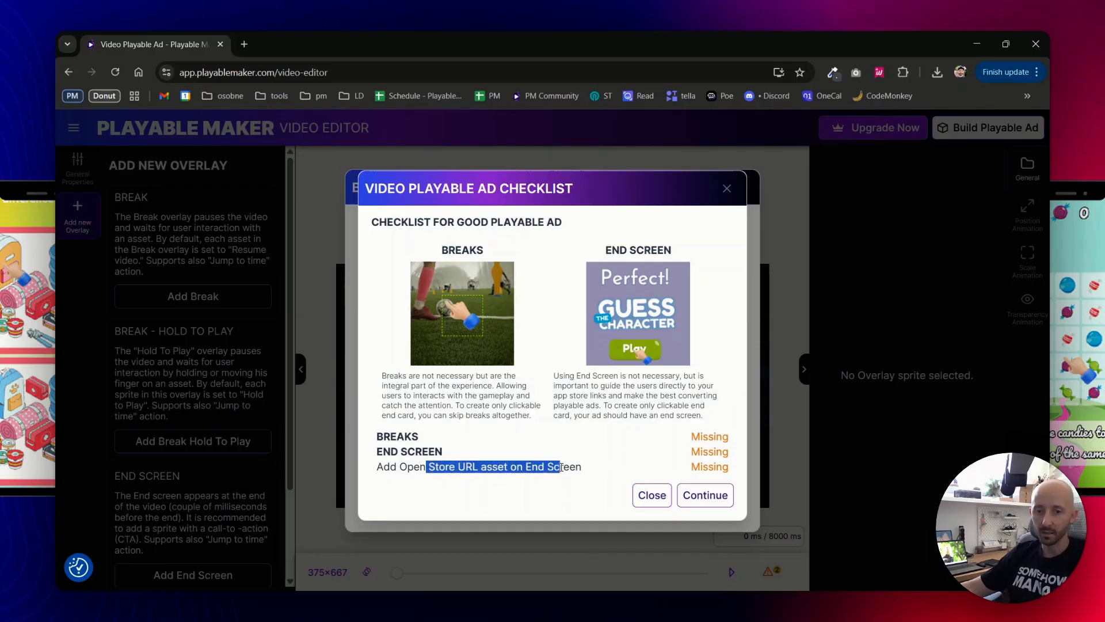
click(465, 458)
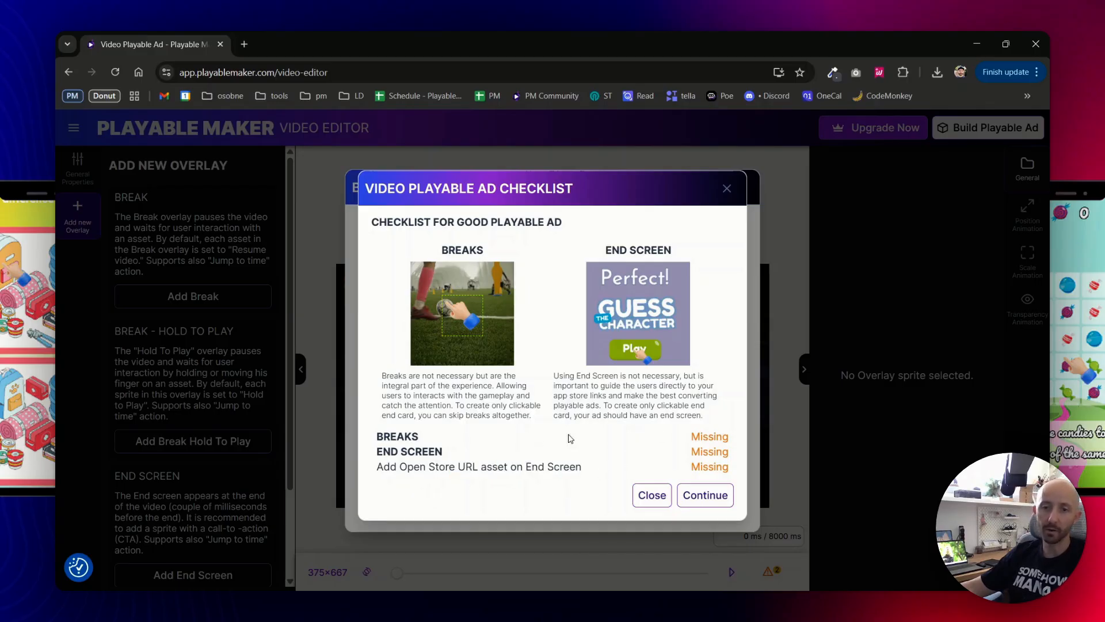
click(651, 494)
Add a break at 0 ms with a button-00013 DOWNLOAD button sprite.
click(193, 296)
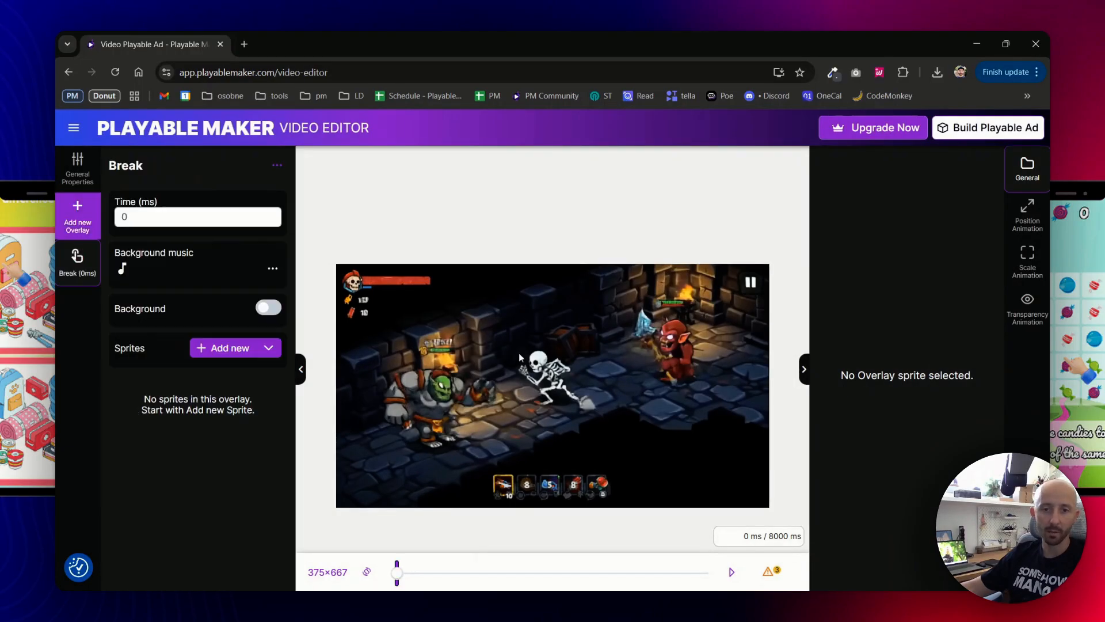
click(205, 347)
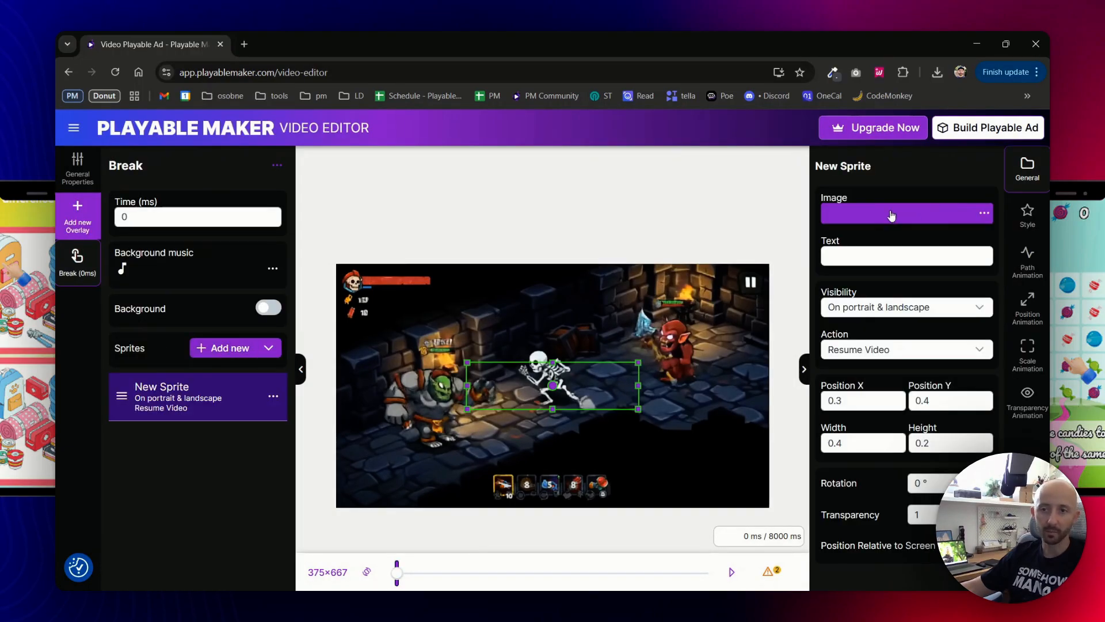
click(927, 212)
scroll(551, 399, down, 3)
click(594, 413)
click(850, 540)
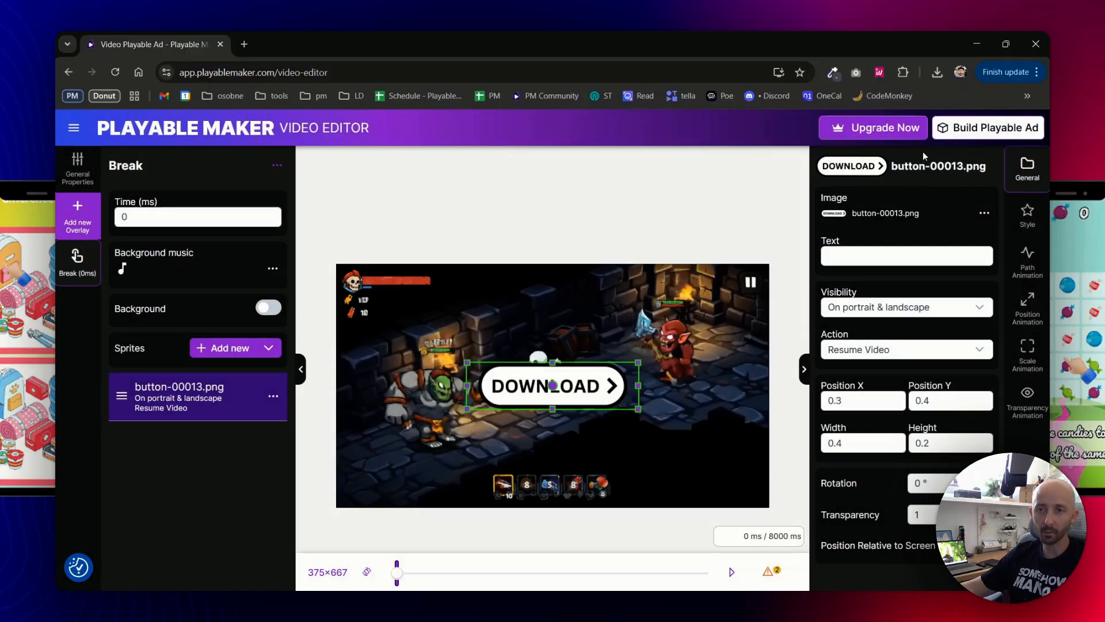
Recheck the checklist: breaks satisfied, store link still missing; then list overlay types.
click(988, 128)
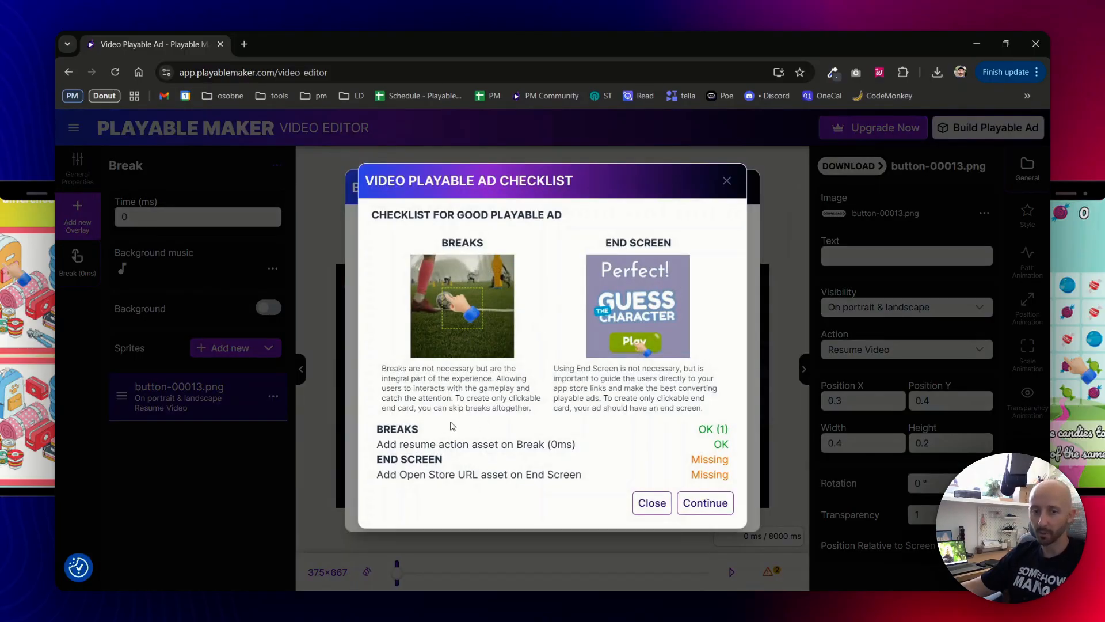
drag(405, 429, 725, 444)
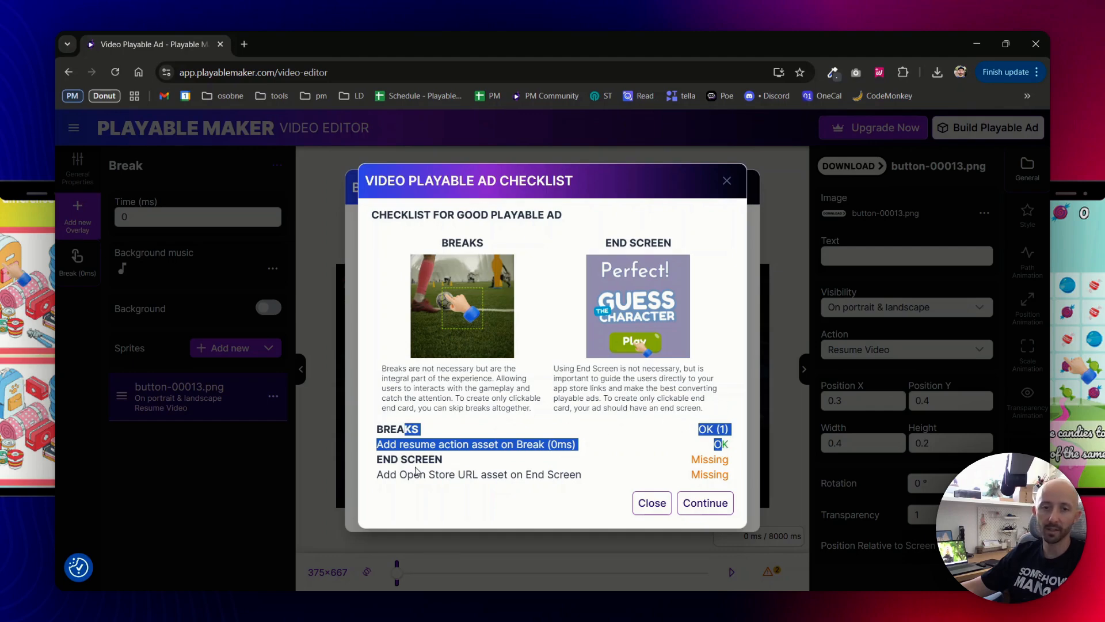
drag(416, 471, 565, 470)
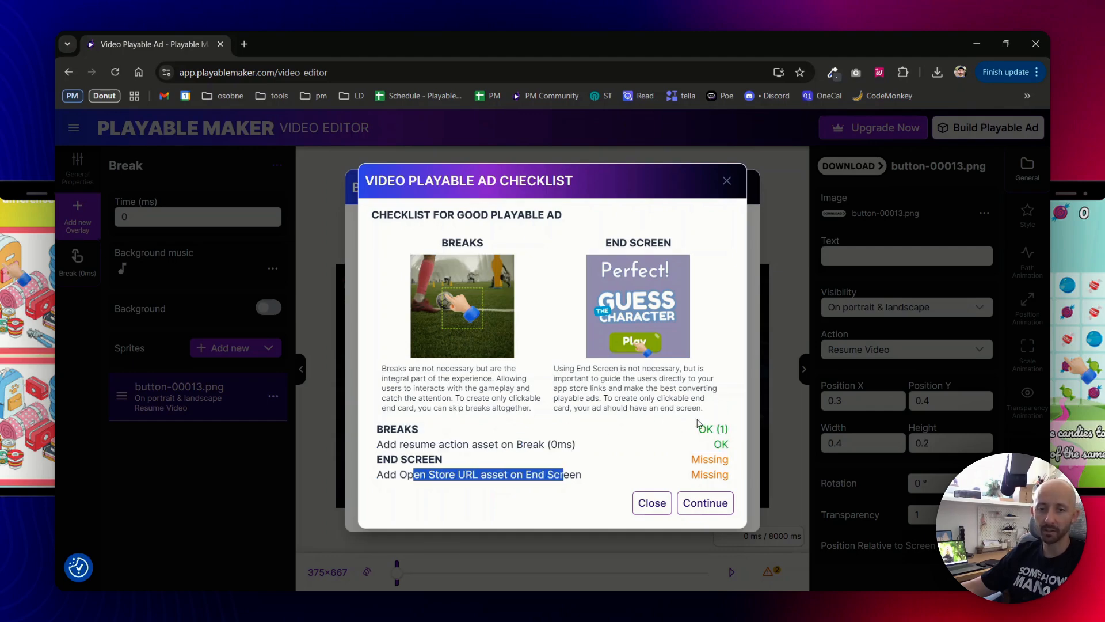
click(651, 502)
click(83, 226)
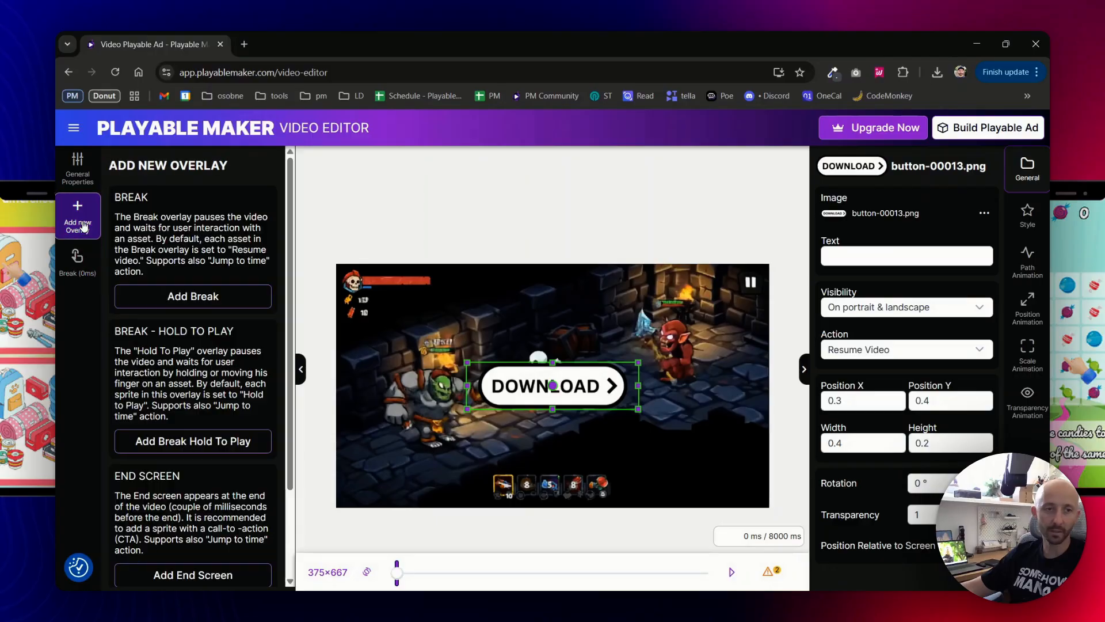
Add an end screen overlay with a sprite using the button-00013 download image.
scroll(190, 444, down, 3)
click(178, 458)
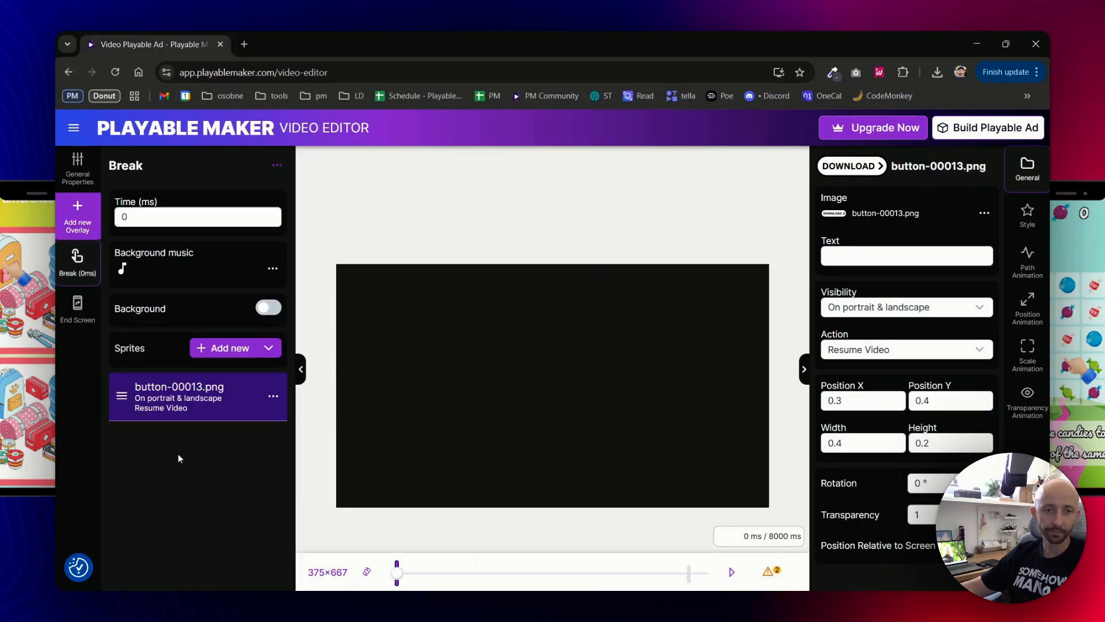
click(230, 348)
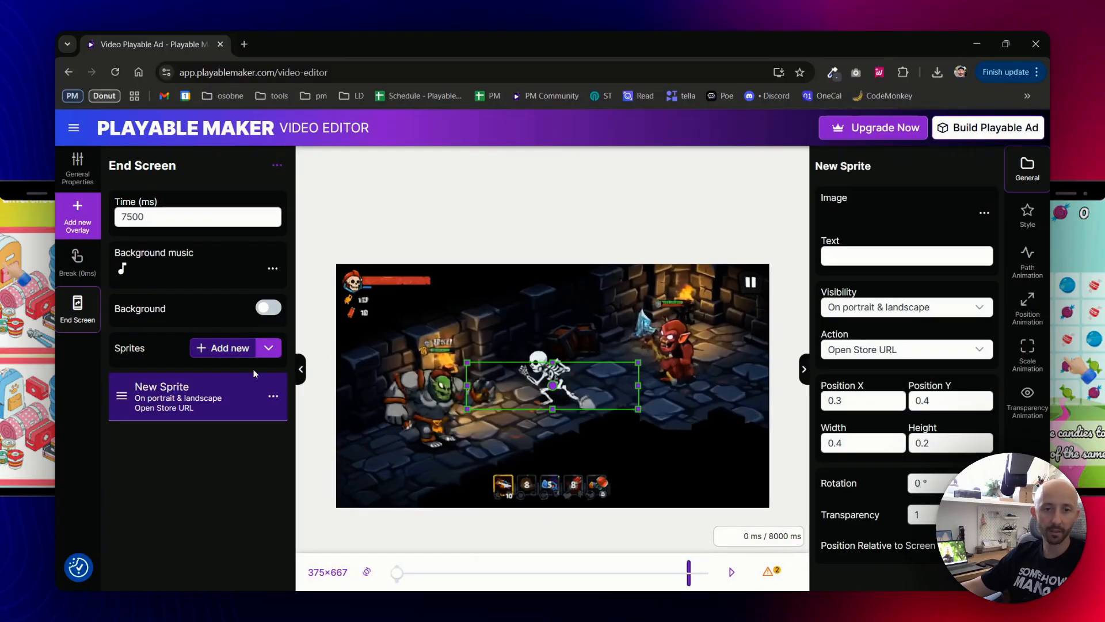
click(847, 220)
double_click(262, 305)
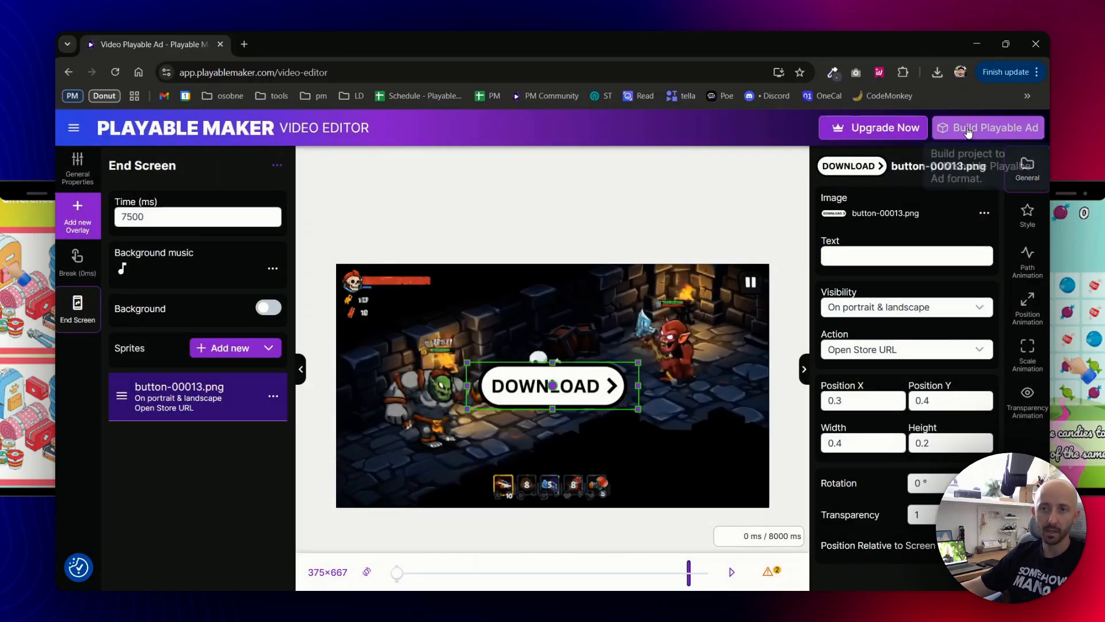
Open the Build Playable Ad dialog, then cancel it without building.
click(988, 127)
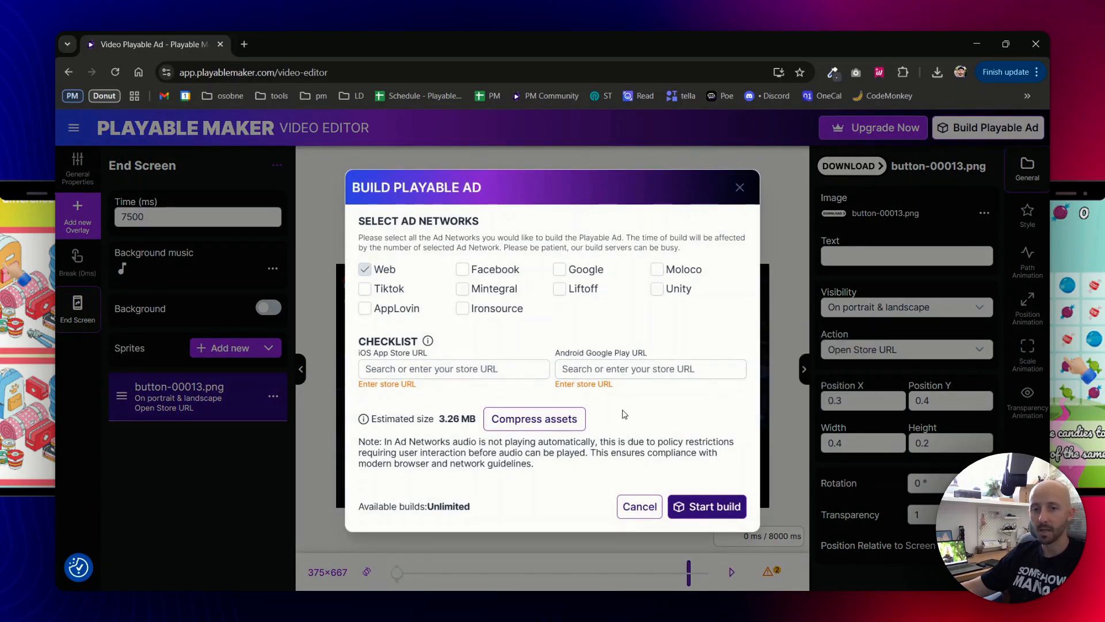
drag(625, 389, 405, 402)
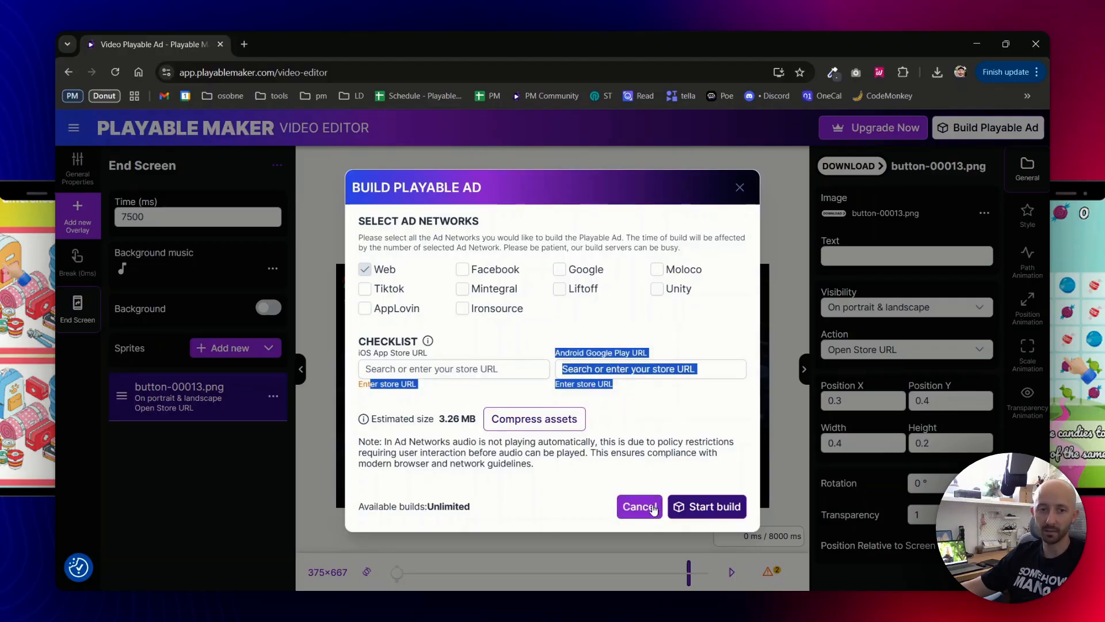
click(638, 505)
Add another end screen sprite using the uploaded photo PXL_20250612_083201489.jpg.
click(209, 351)
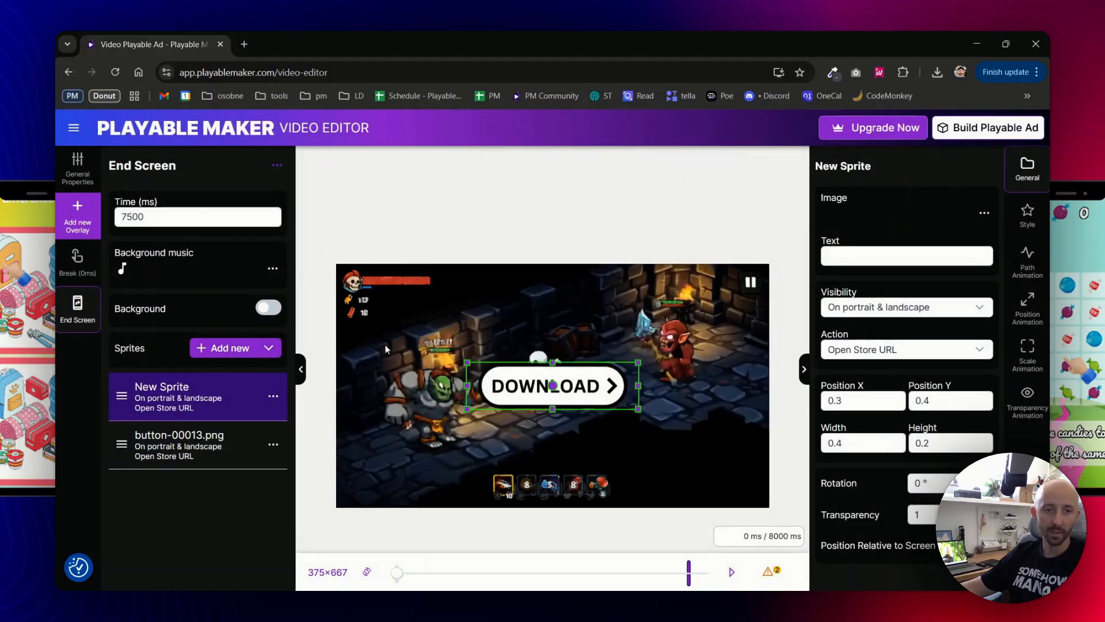
click(908, 208)
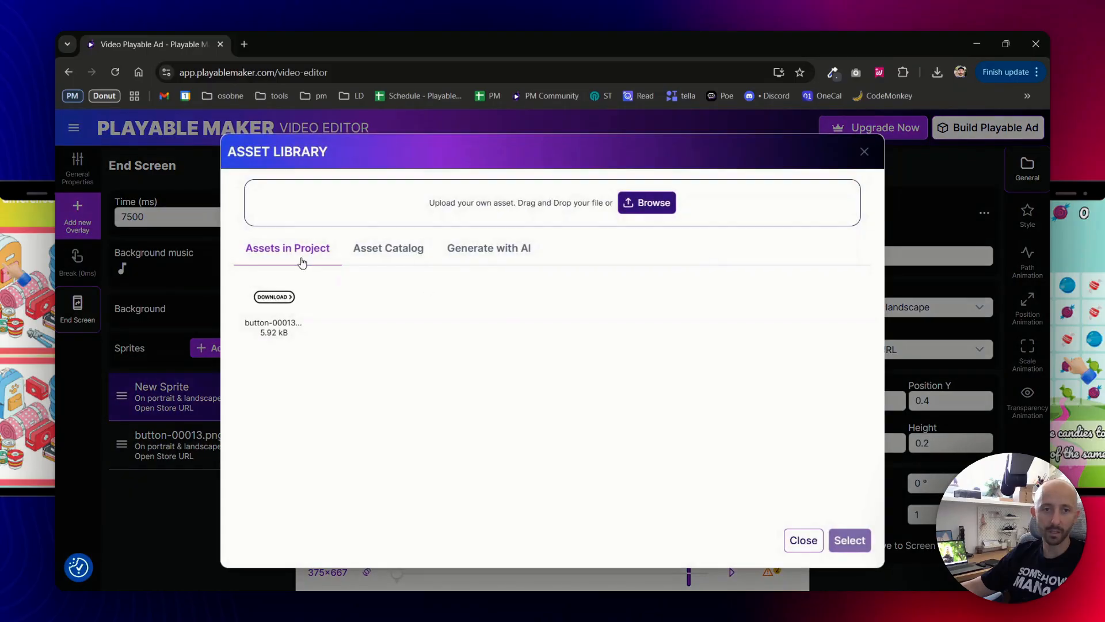
click(659, 204)
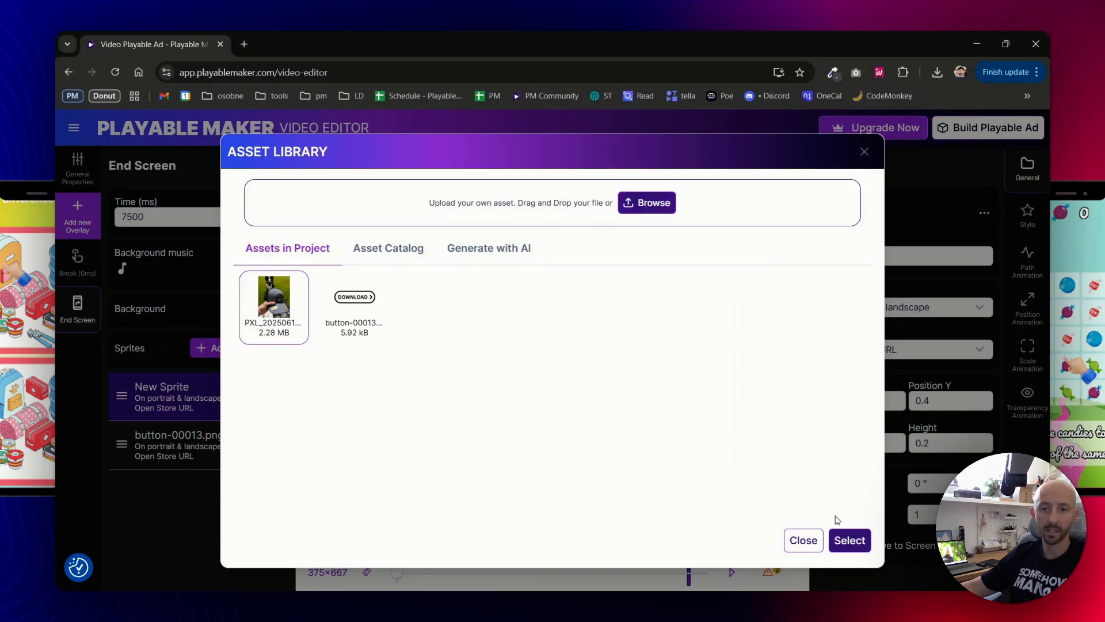
click(846, 539)
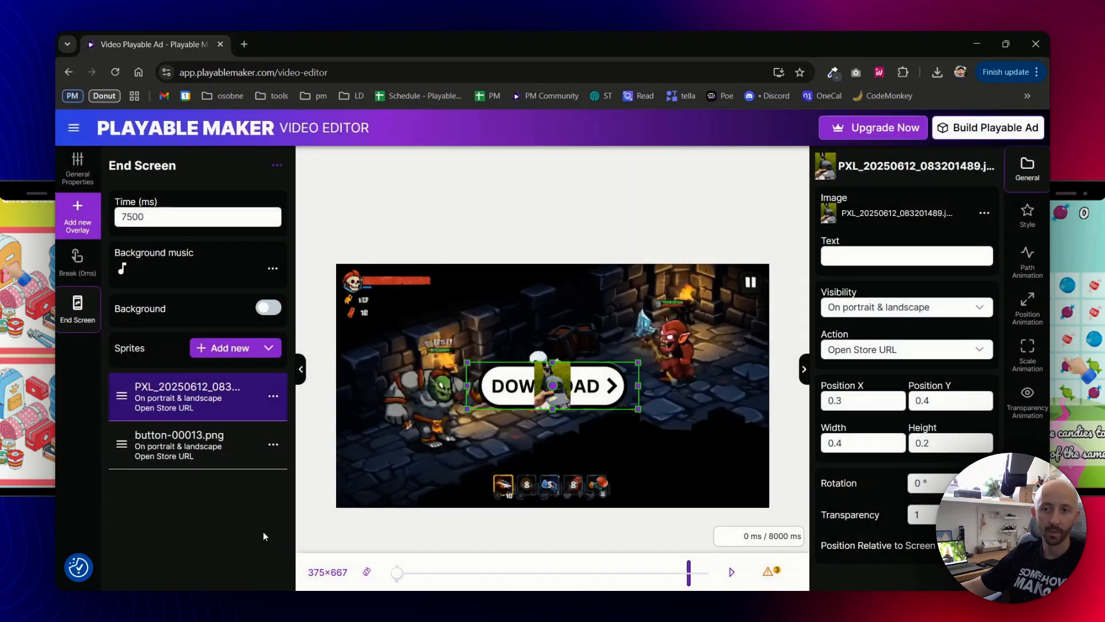
Check the estimated ad size, stretch the photo to height 0.4 at Y 0.2, then open Build.
click(77, 167)
scroll(252, 453, down, 3)
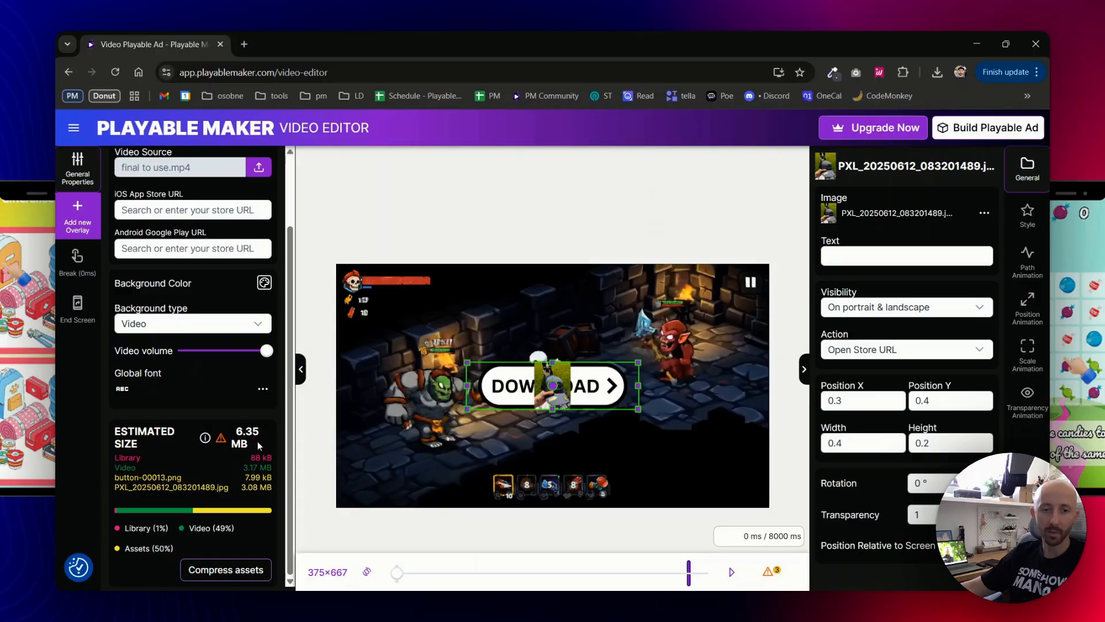
scroll(228, 429, up, 2)
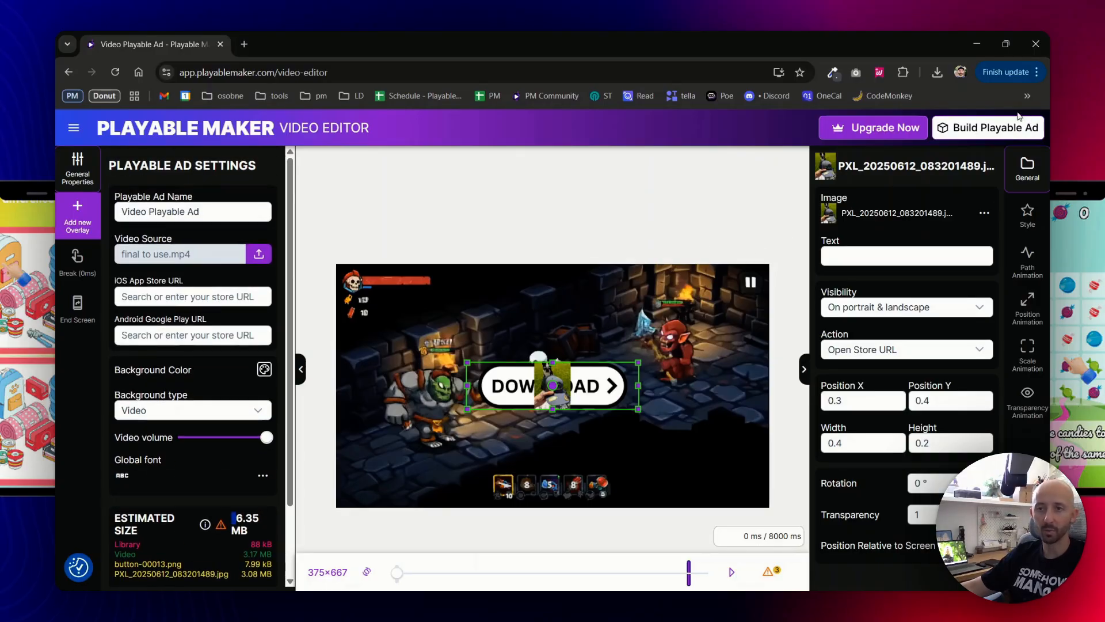
drag(554, 363, 554, 313)
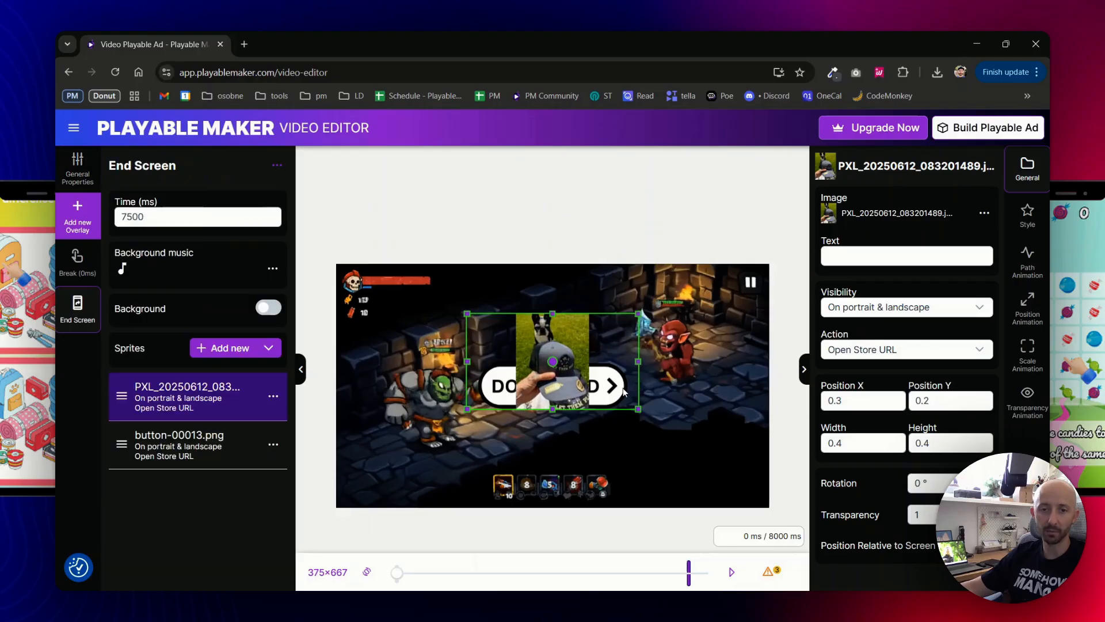
click(988, 128)
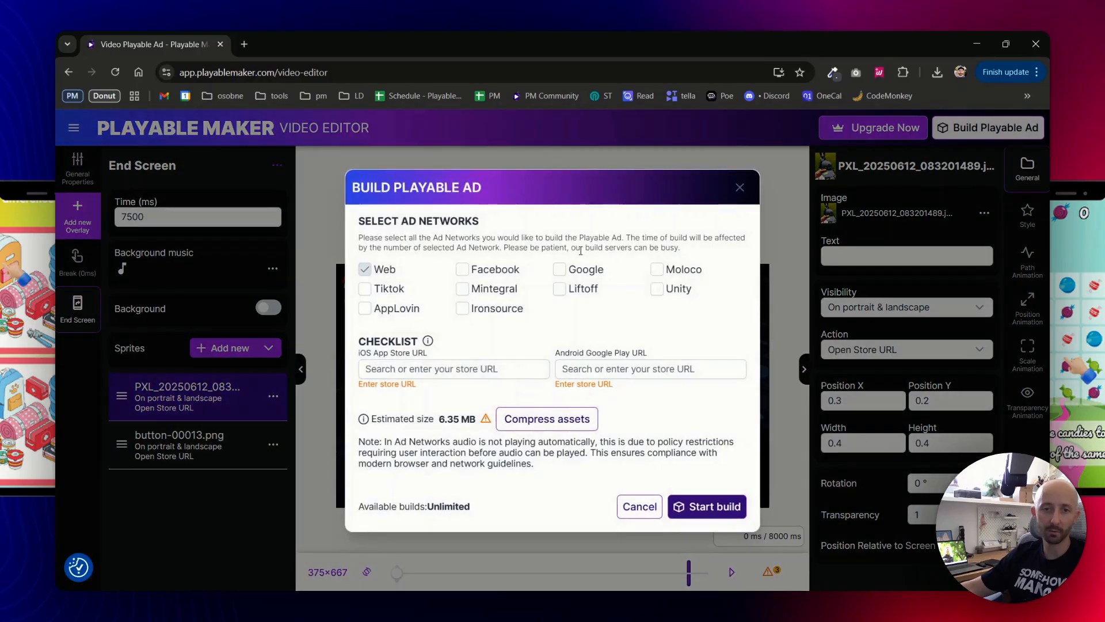
Compress both image assets, cutting the estimated ad size from 6.35 MB to 4.78 MB.
mouse_move(483, 422)
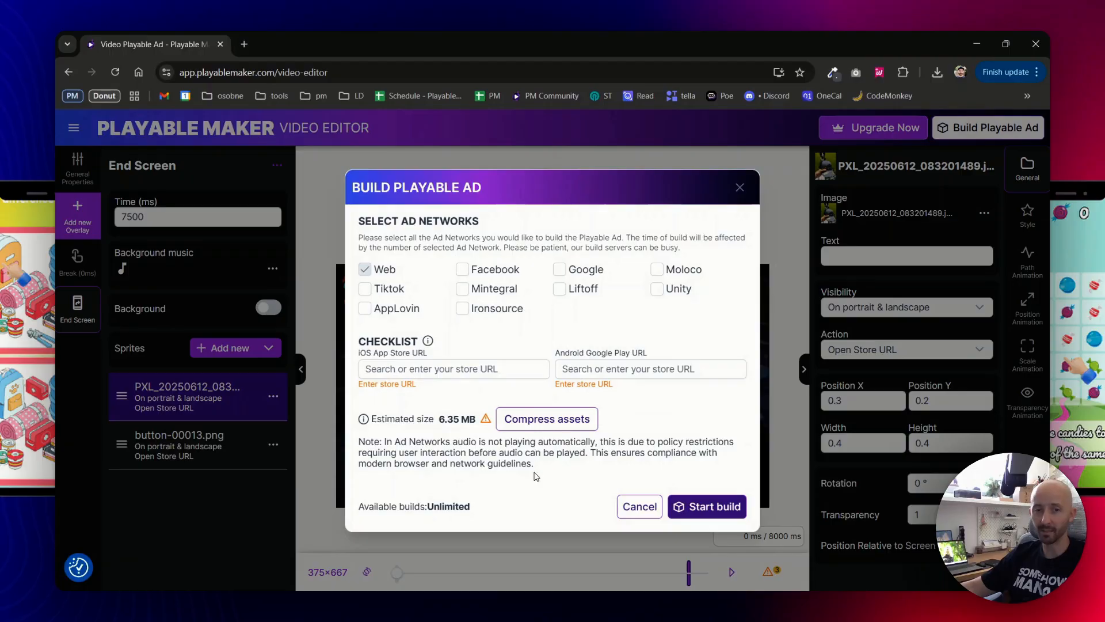
click(547, 418)
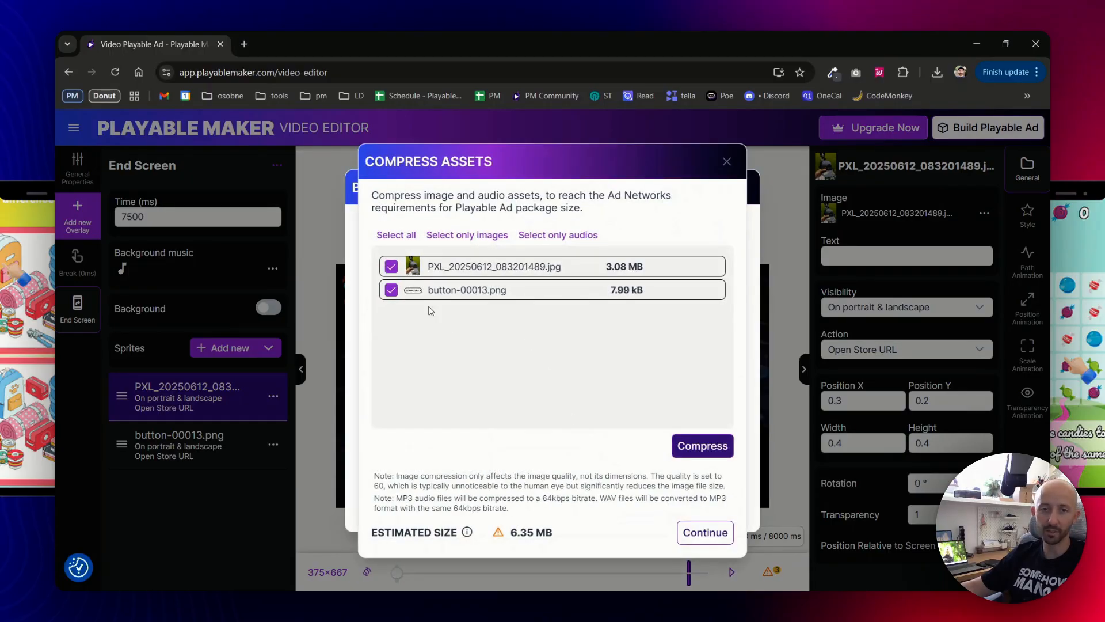
click(703, 446)
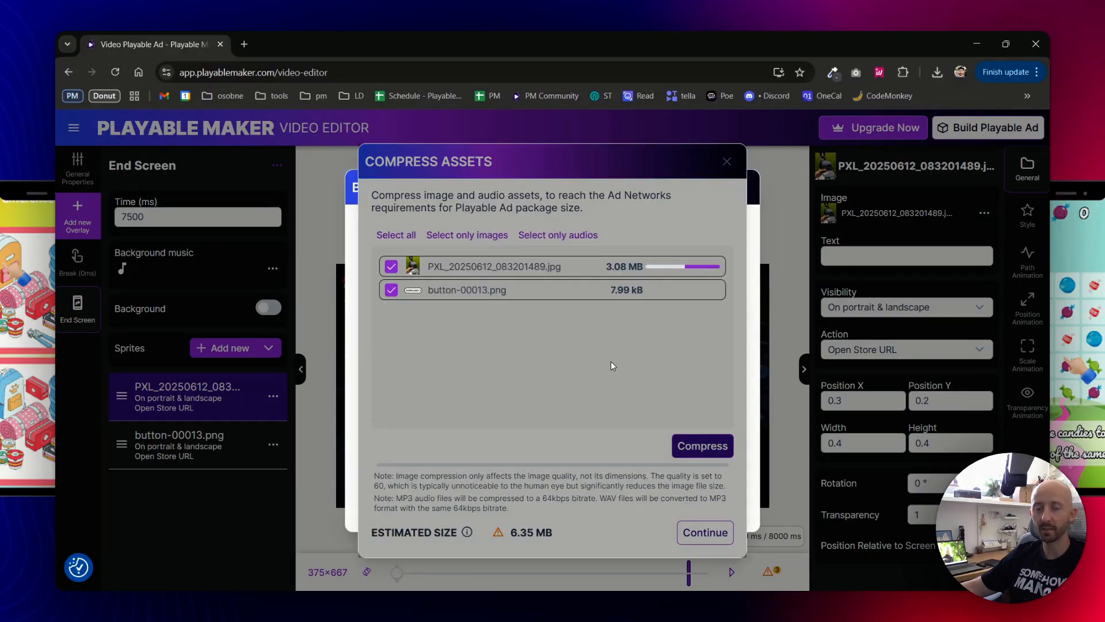
click(705, 532)
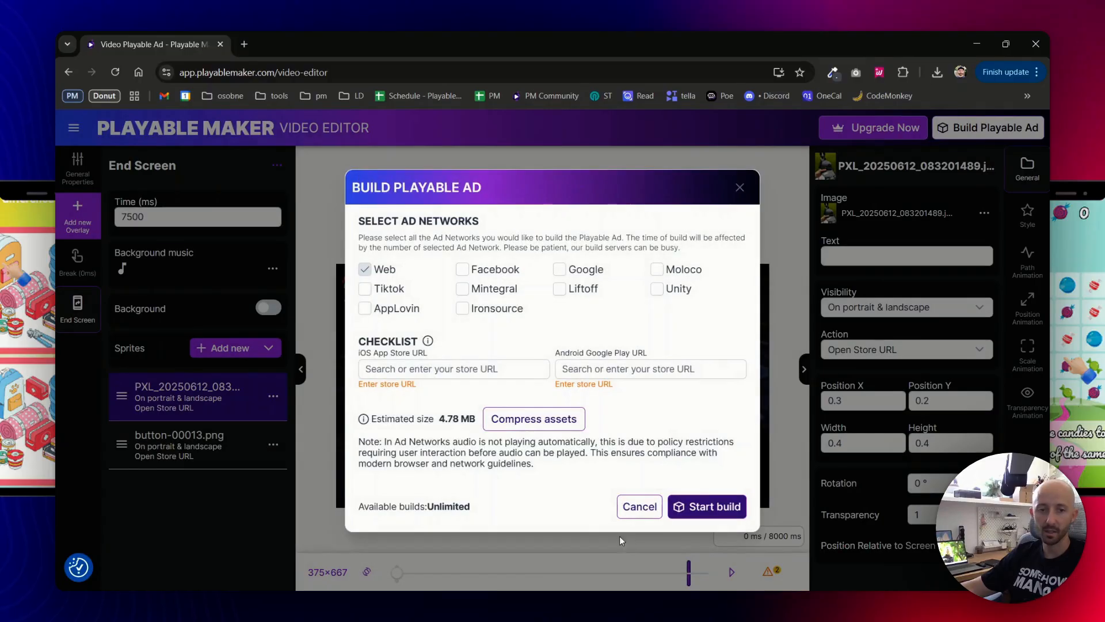
Set both the iOS and Google Play store links to the Duolingo app.
click(452, 370)
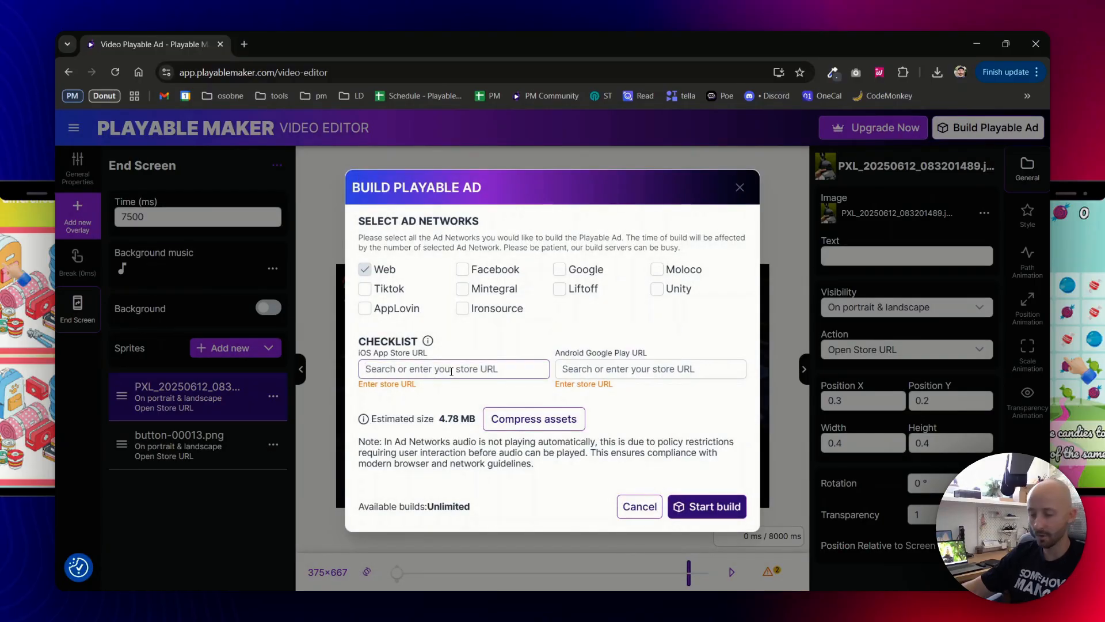
text(duolingo)
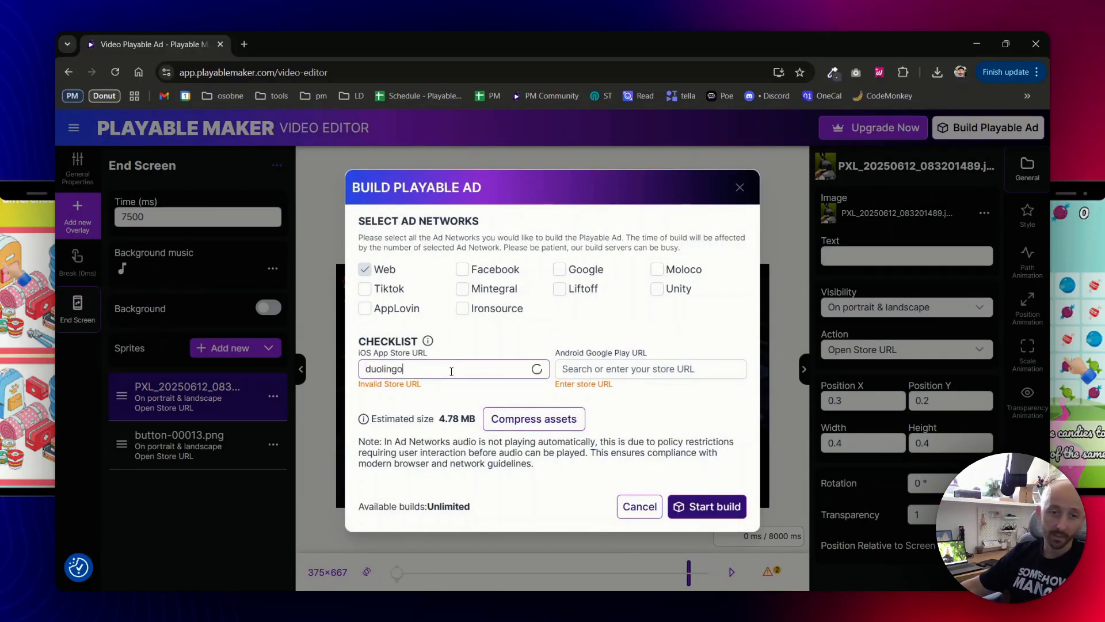
click(452, 397)
click(587, 366)
text(duolingo)
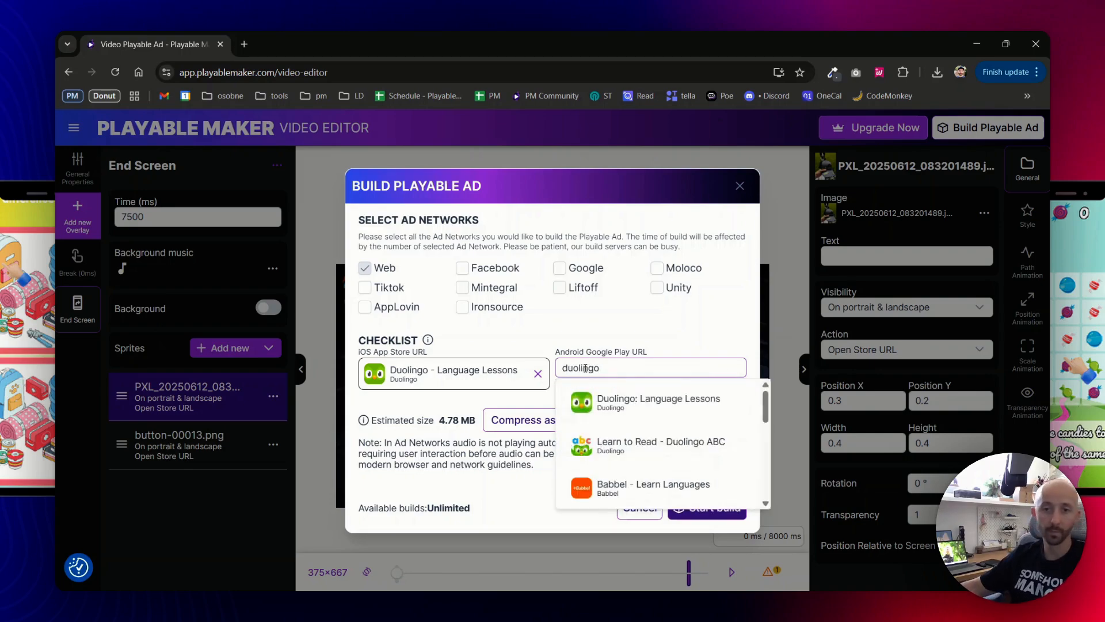
click(633, 401)
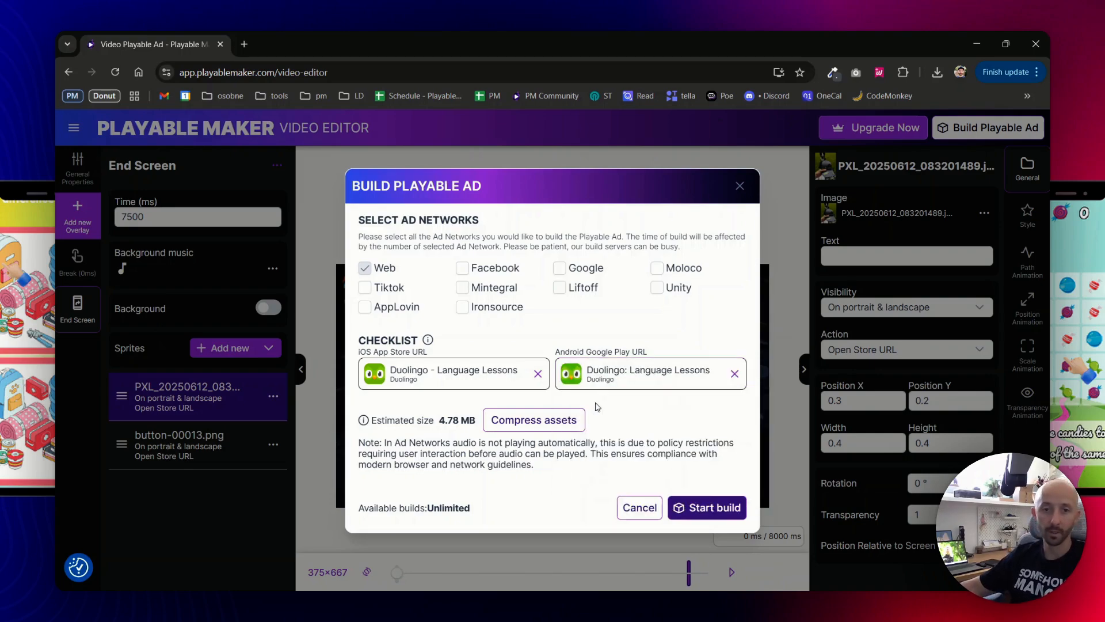
Select all ten ad networks, including Ironsource, Moloco and Unity, and start the build.
click(496, 306)
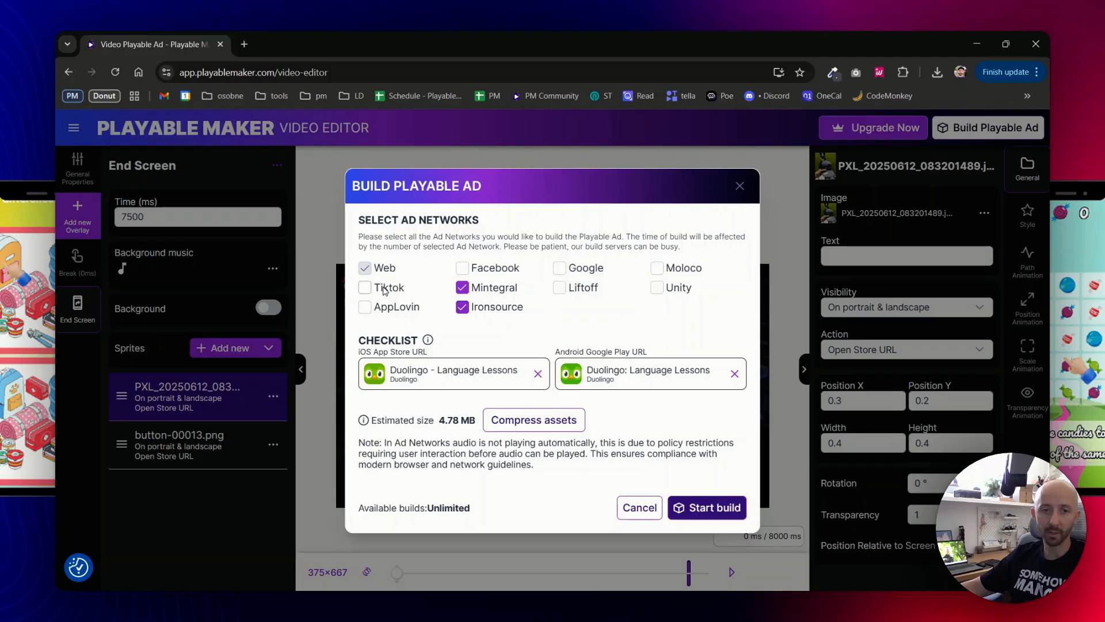
click(385, 288)
click(366, 307)
click(483, 268)
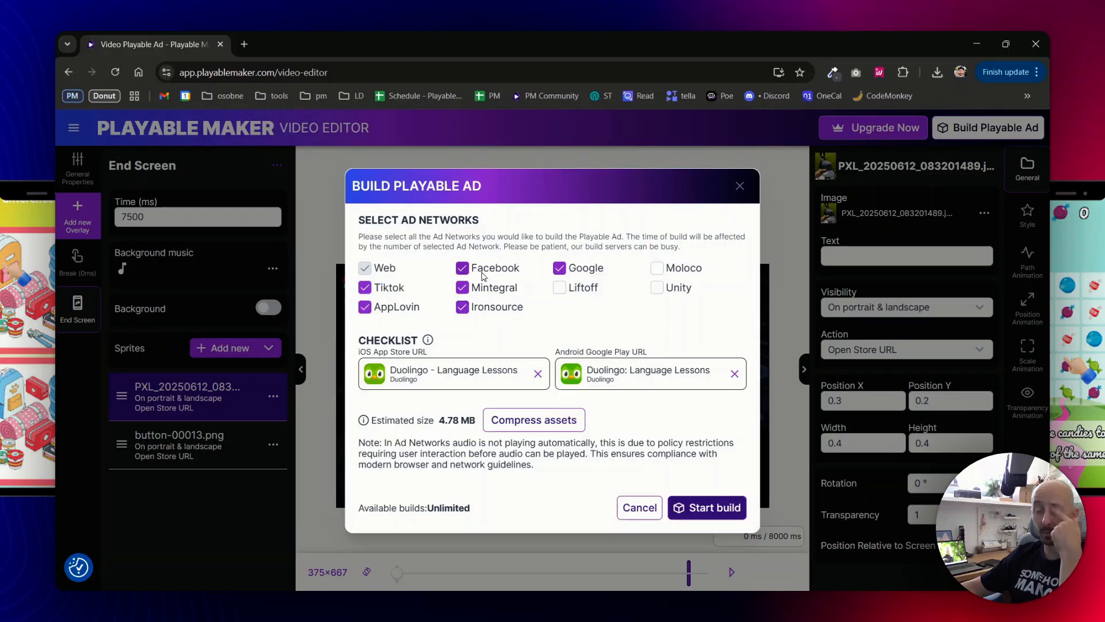
click(462, 268)
click(462, 287)
click(462, 307)
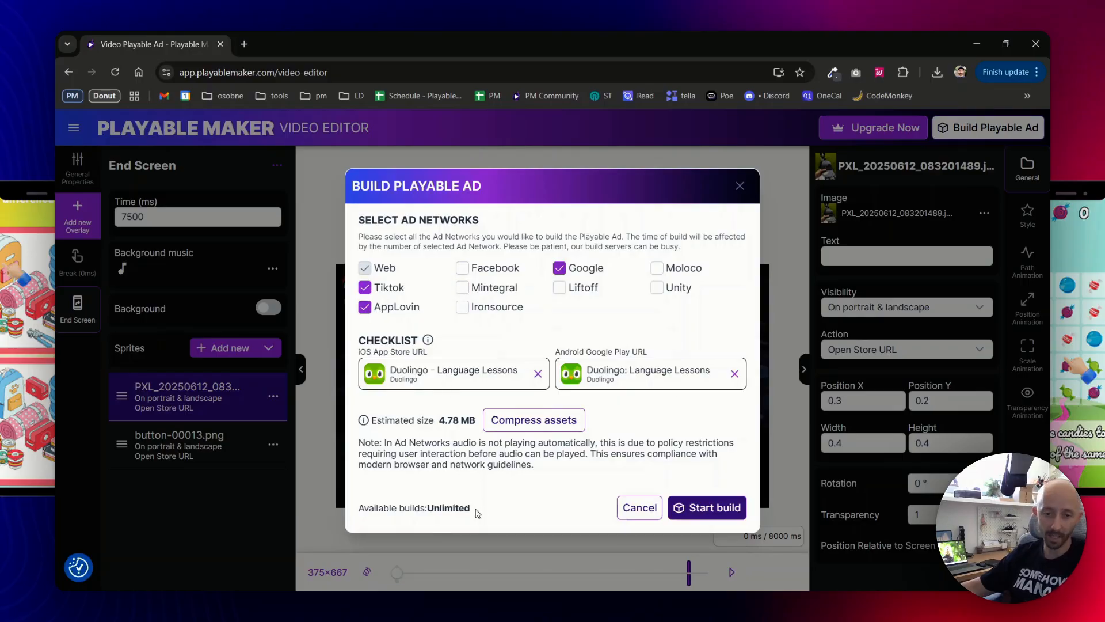
drag(476, 512, 421, 504)
click(462, 306)
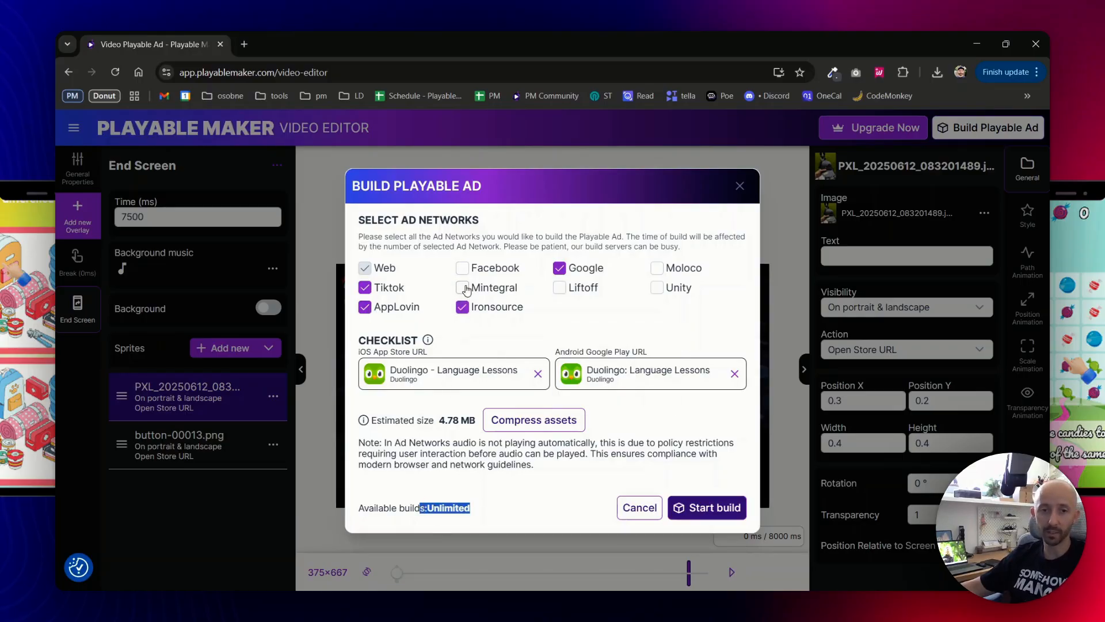
click(464, 288)
click(463, 268)
click(561, 289)
click(657, 270)
click(660, 290)
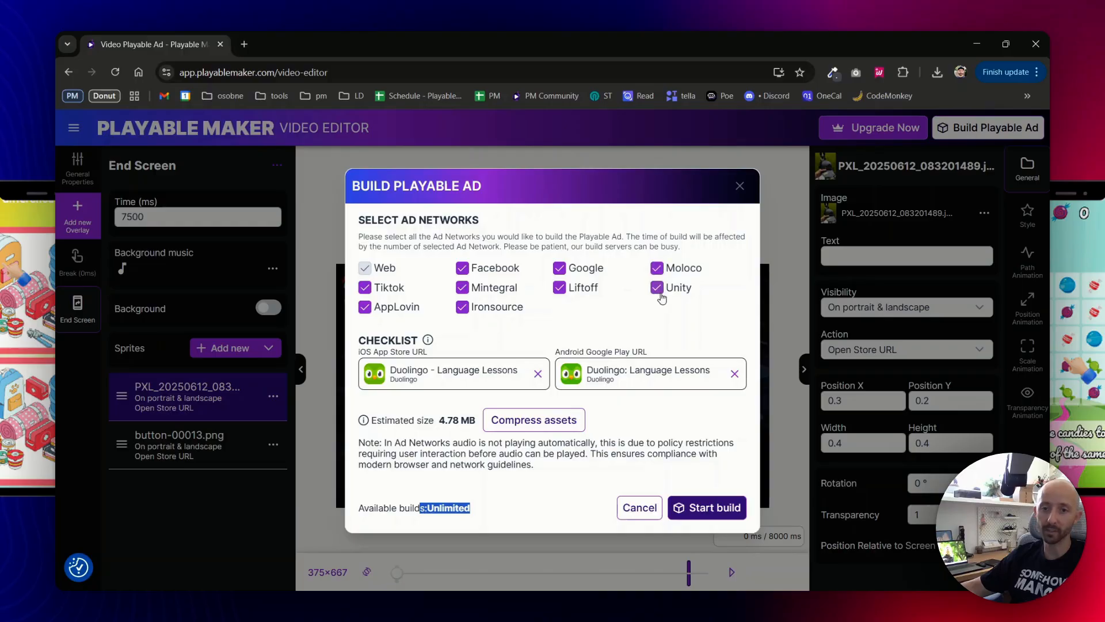
click(737, 509)
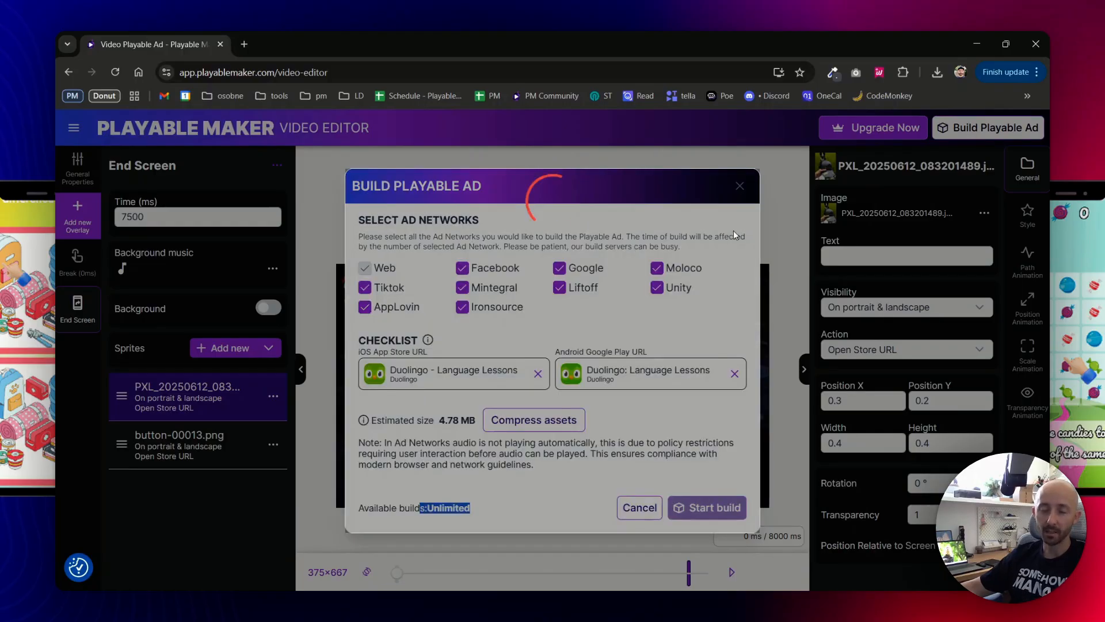